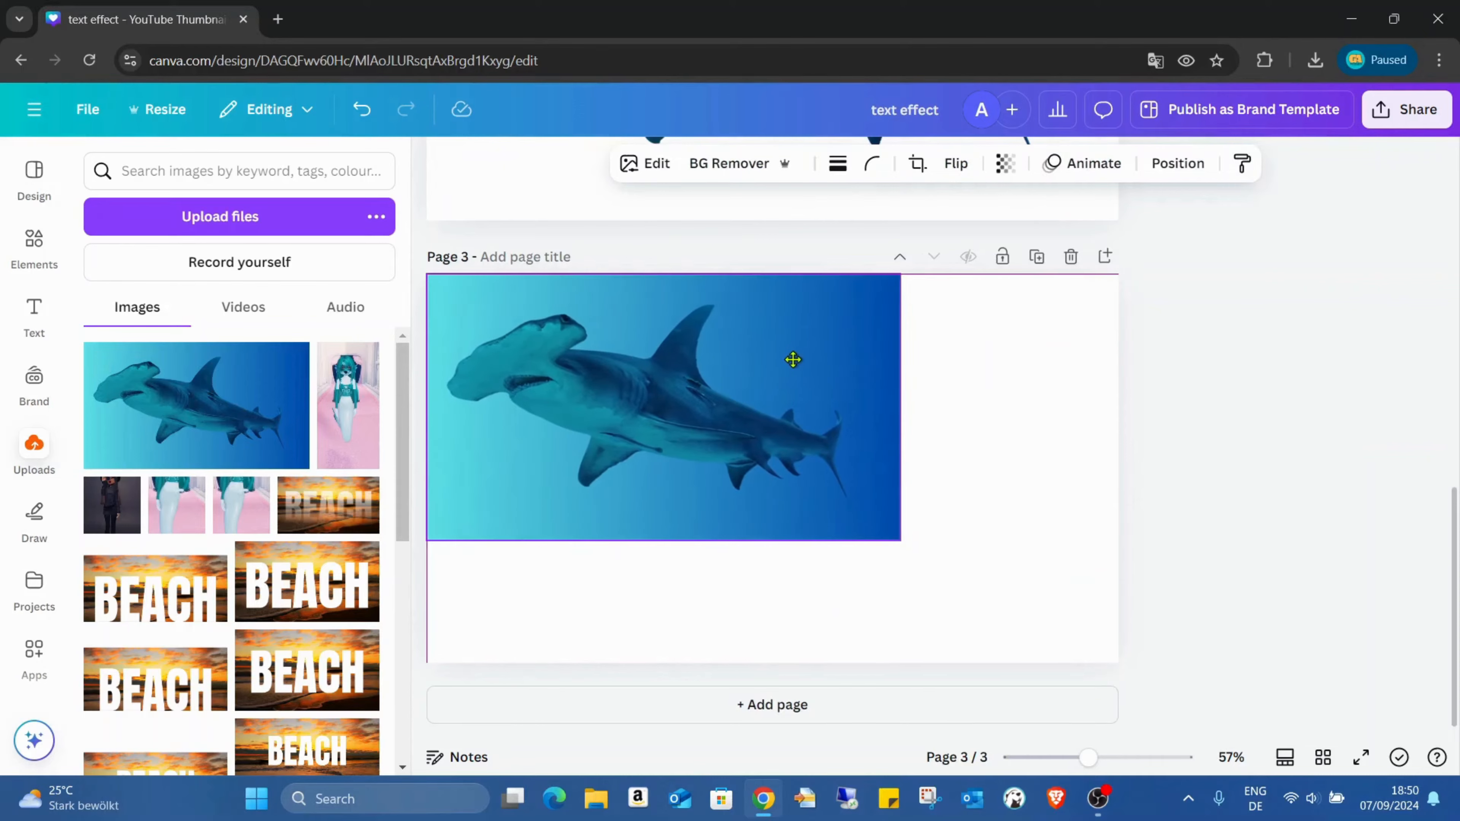
Enlarge the gradient shark image until it covers the whole of page 3.
left_click_drag(900, 539, 1118, 660)
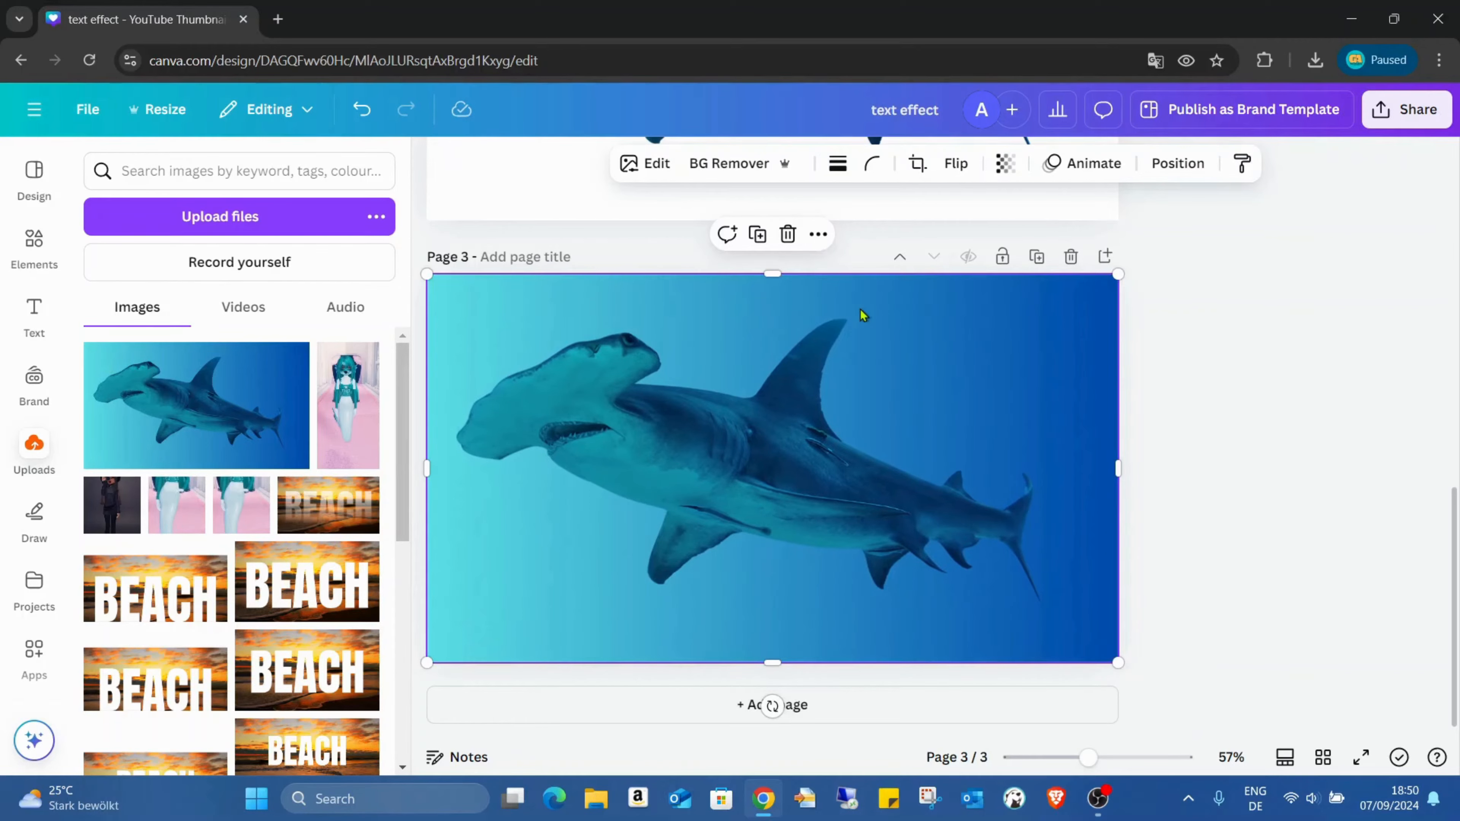
scroll(824, 378, "up", 5)
scroll(815, 405, "down", 5)
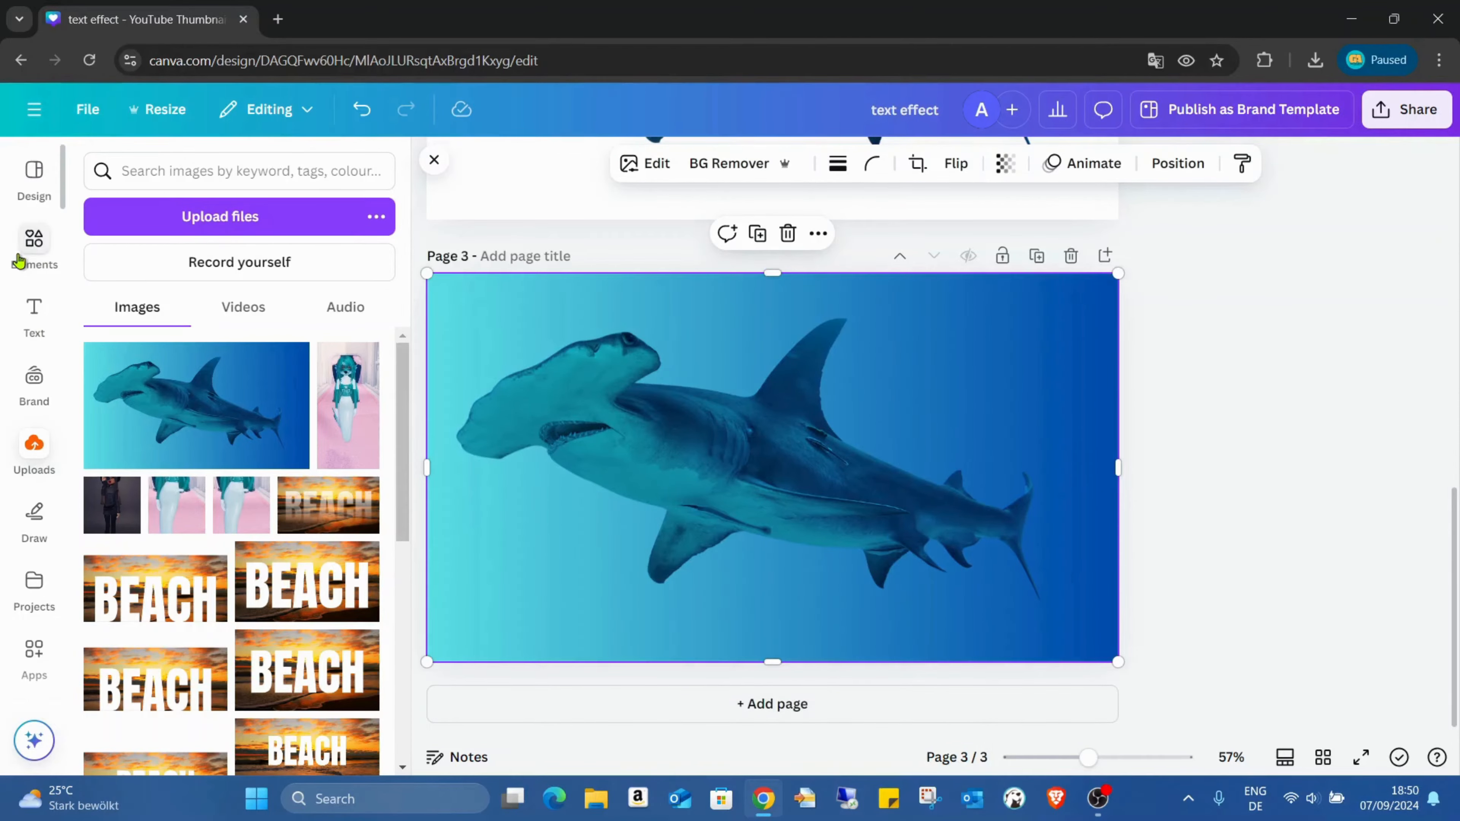
Add the recently used underwater hammerhead shark photo to page 3 and enlarge it to cover the whole page.
left_click(36, 248)
left_click(271, 343)
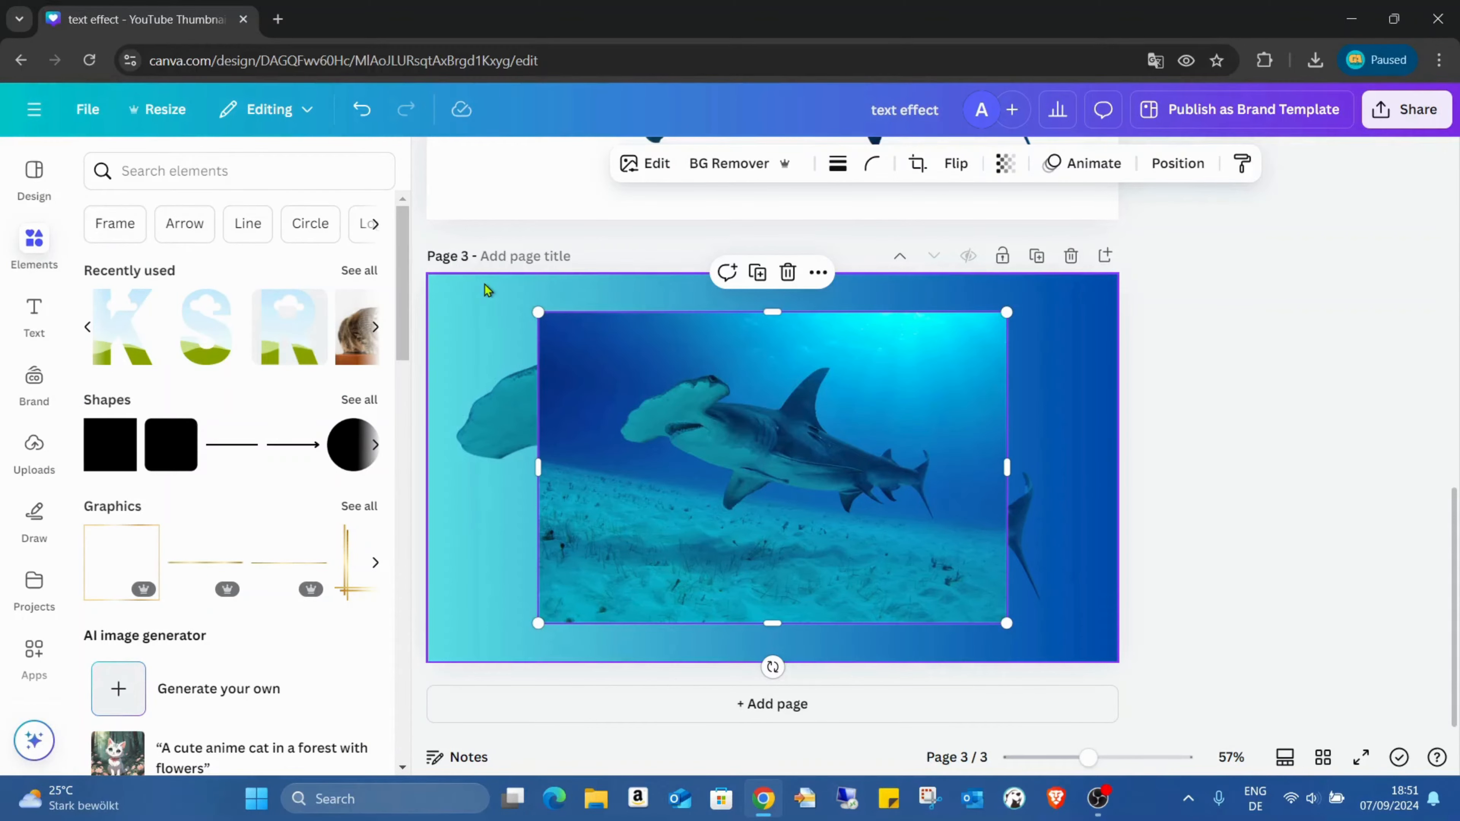
left_click_drag(680, 408, 577, 372)
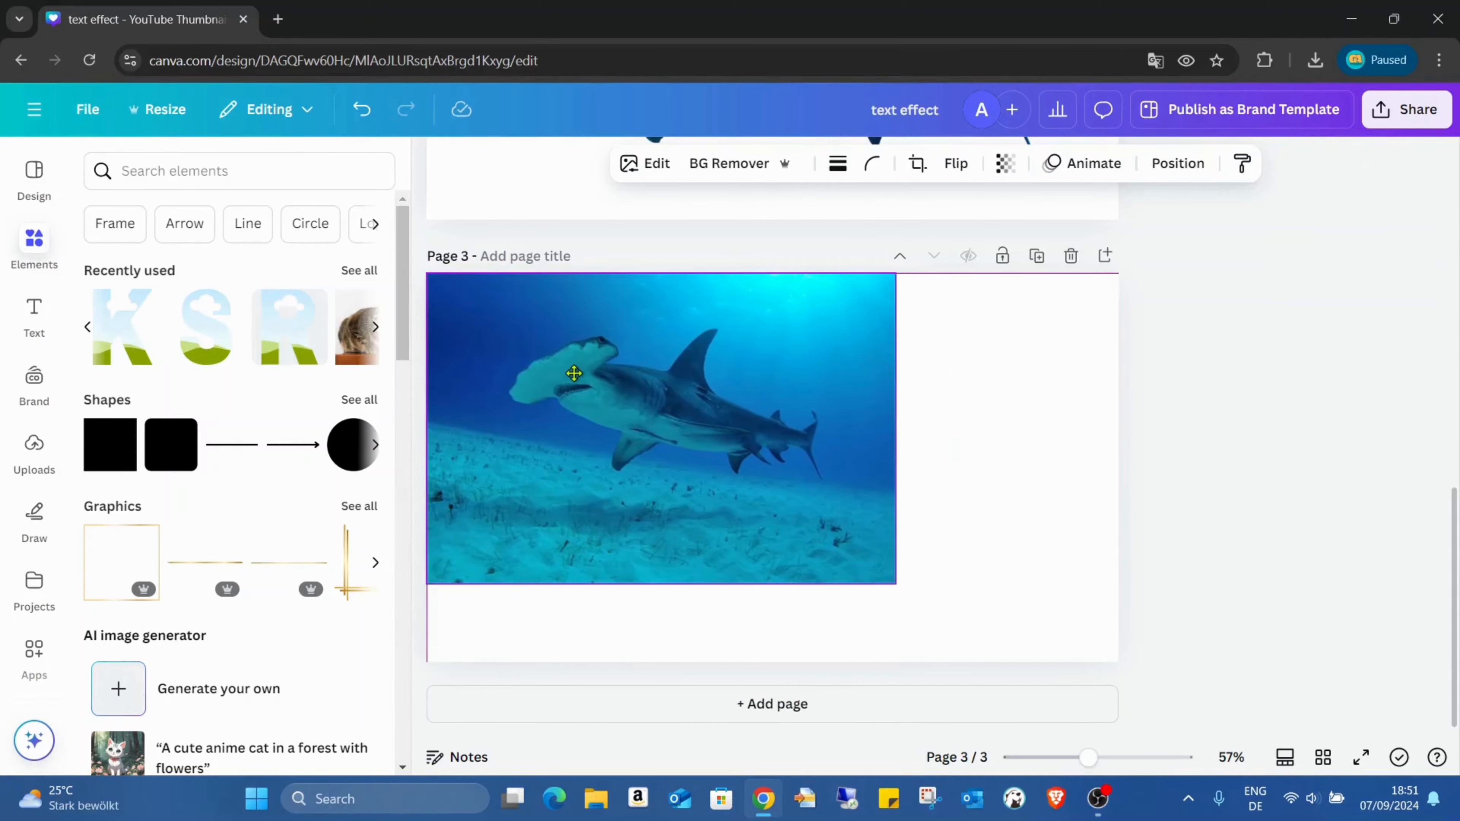
left_click_drag(889, 585, 1137, 710)
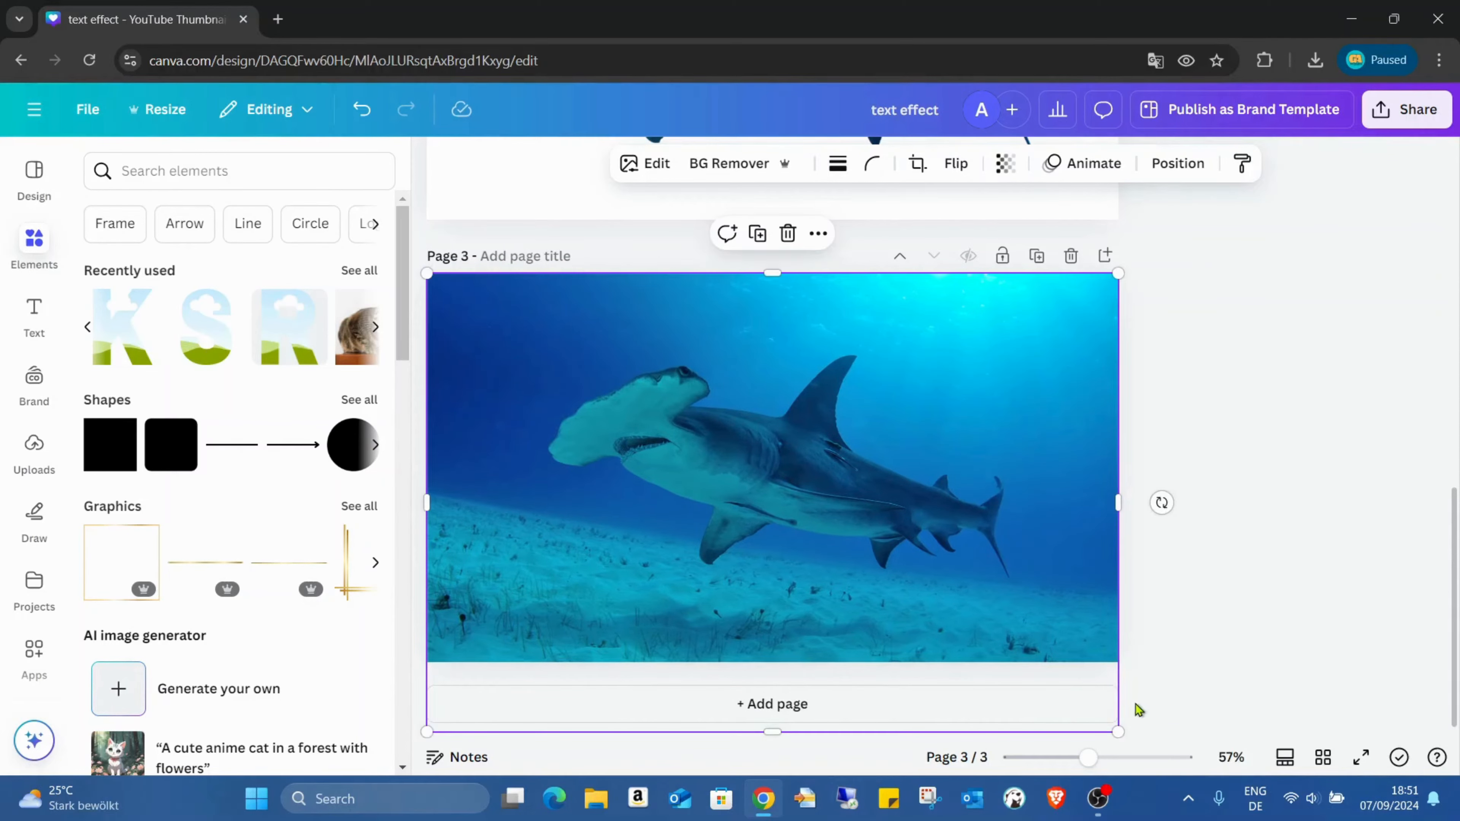
left_click(436, 159)
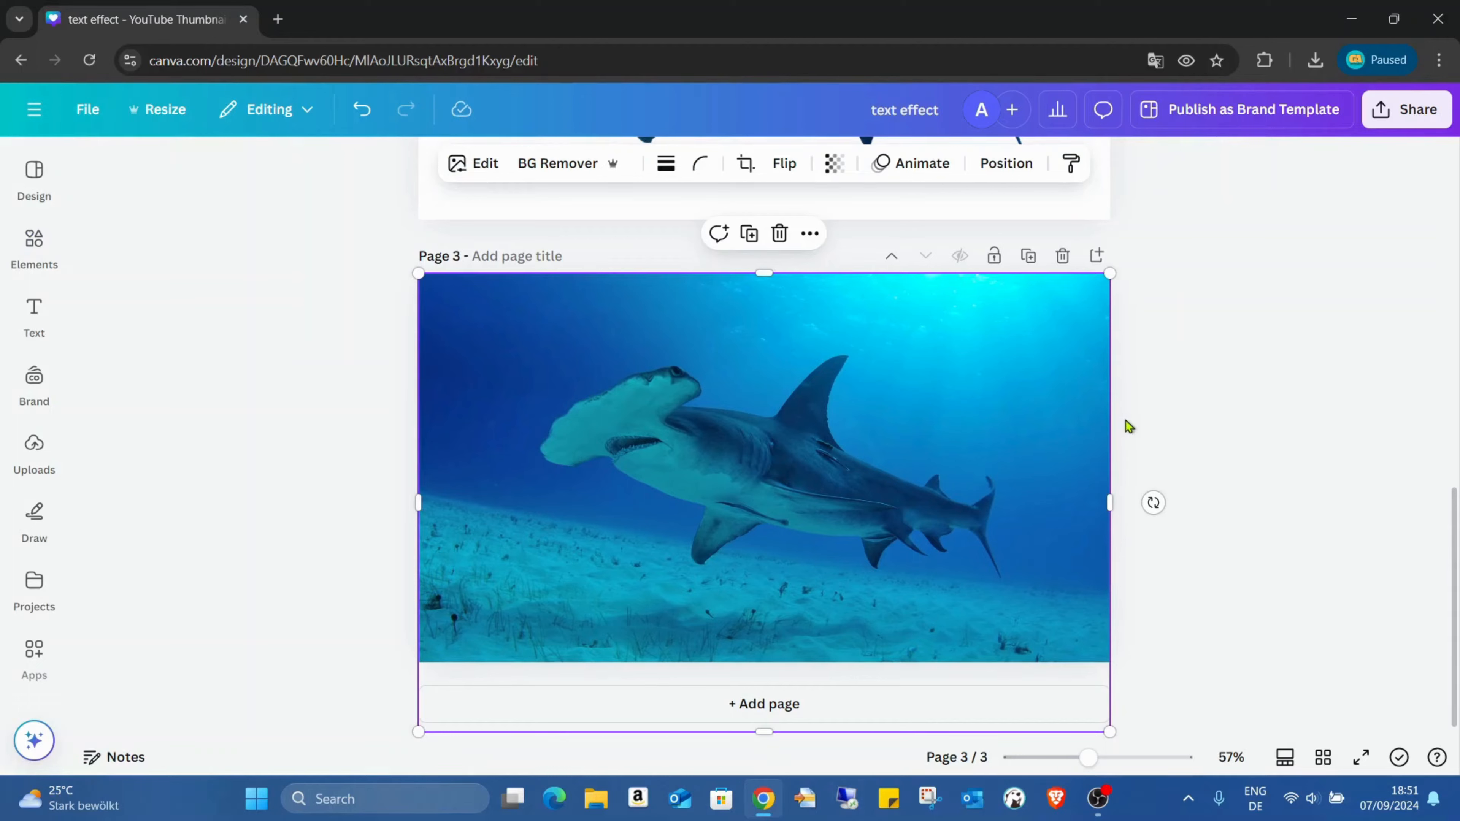
left_click(1151, 399)
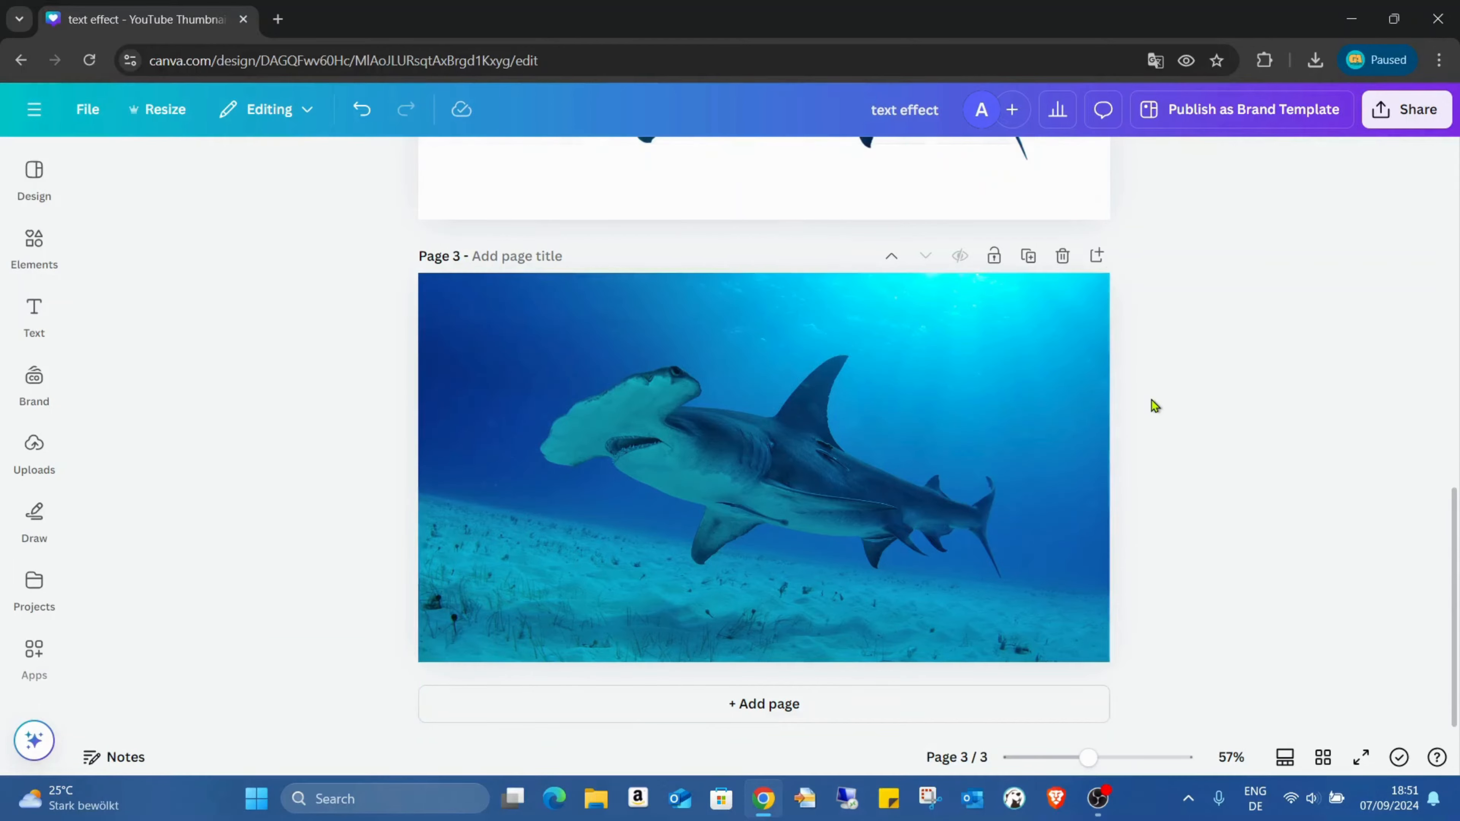
Find the frame elements and show the complete collection of letter frames.
left_click(34, 246)
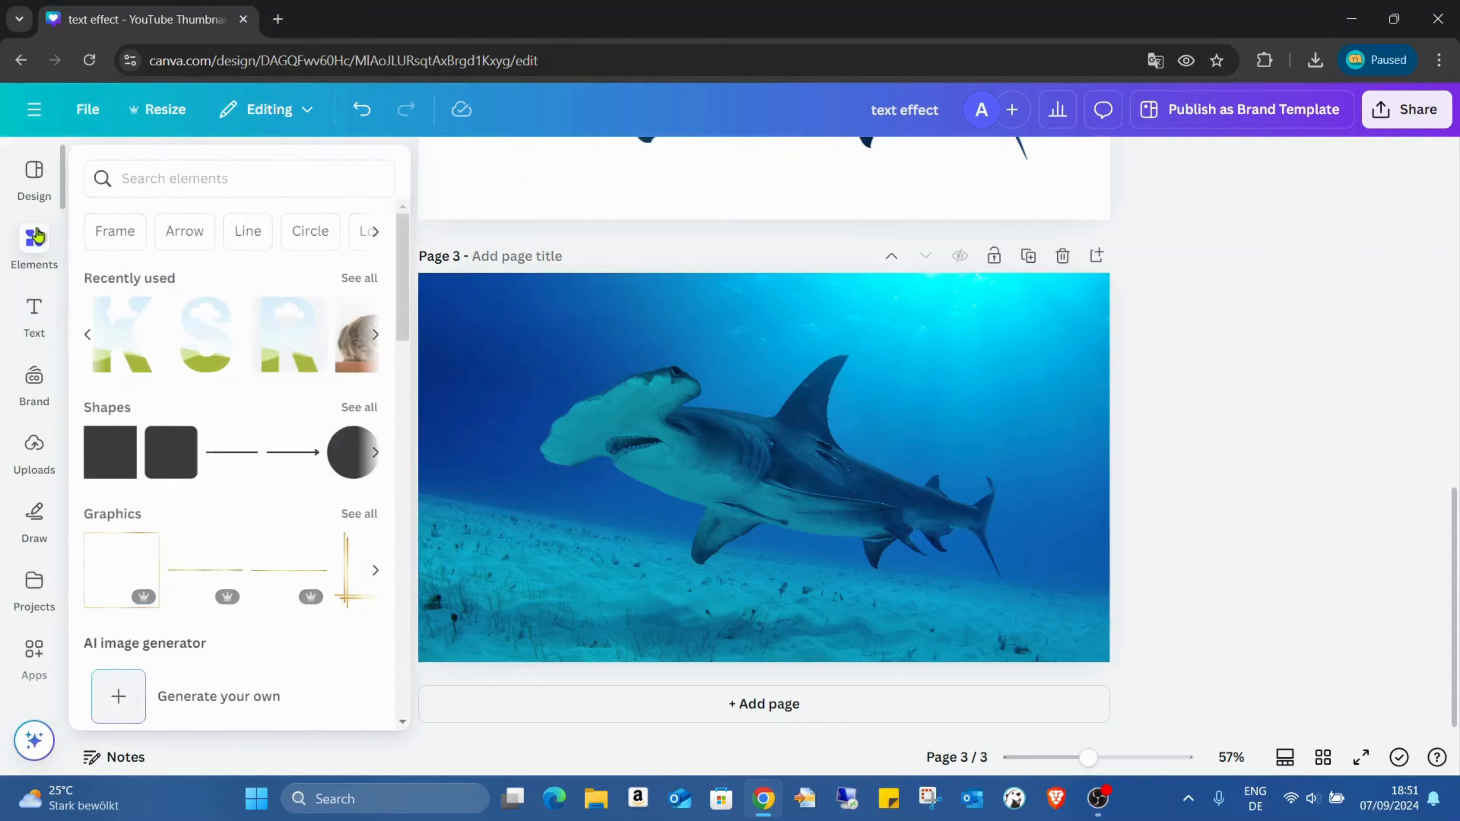
scroll(228, 424, "down", 15)
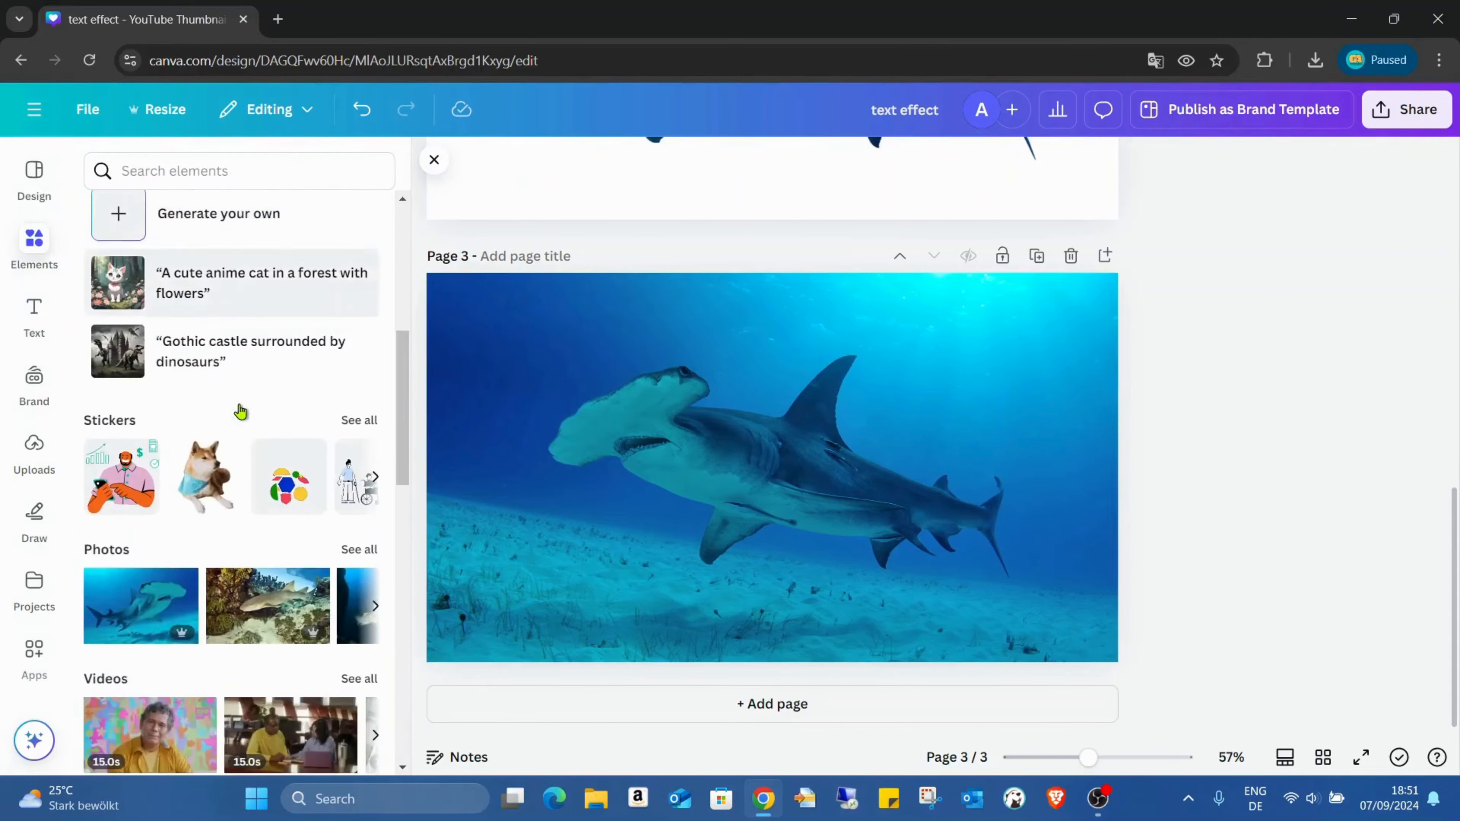
scroll(218, 391, "down", 4)
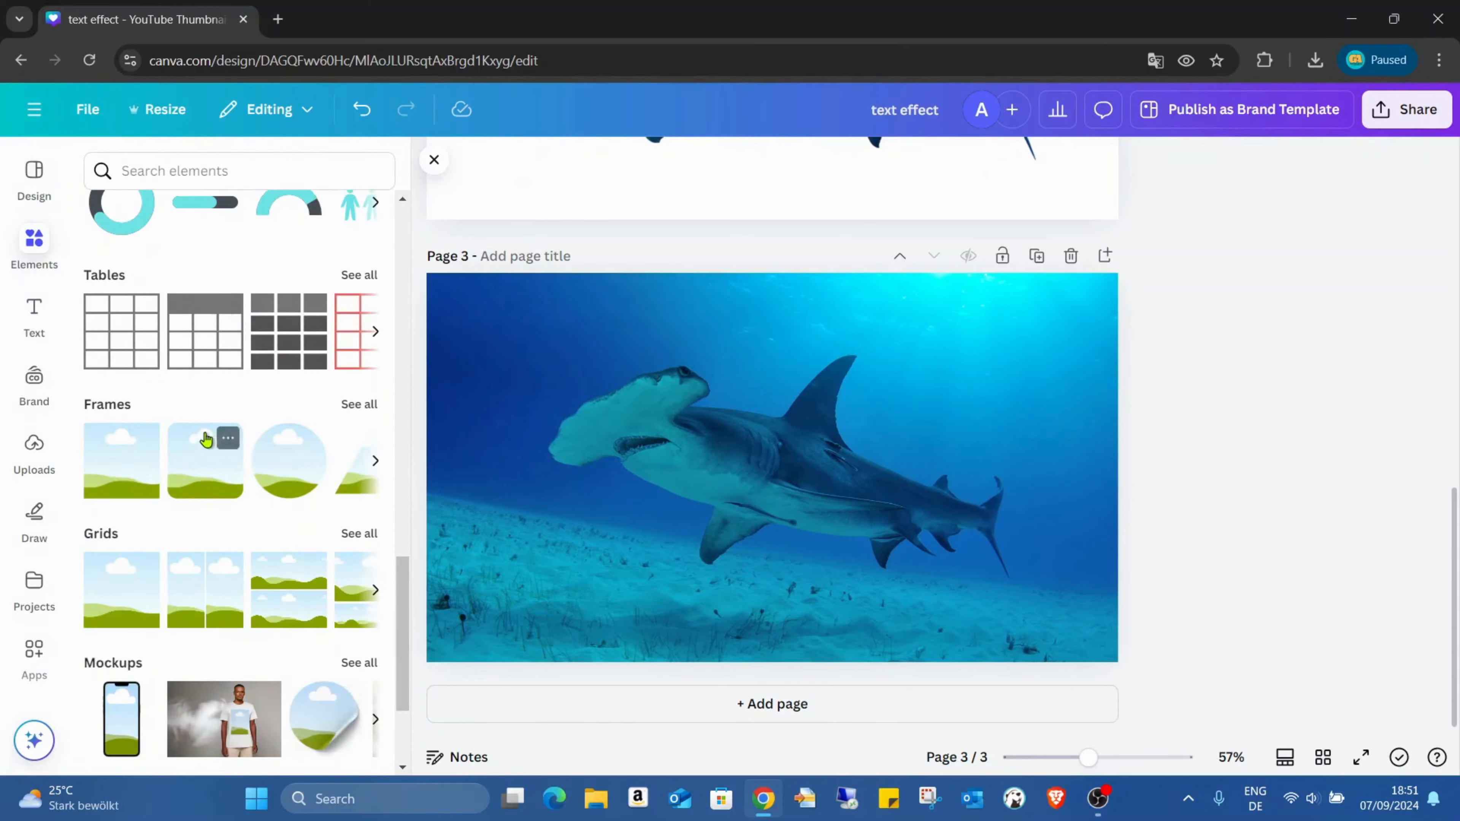
left_click(359, 405)
scroll(270, 355, "down", 6)
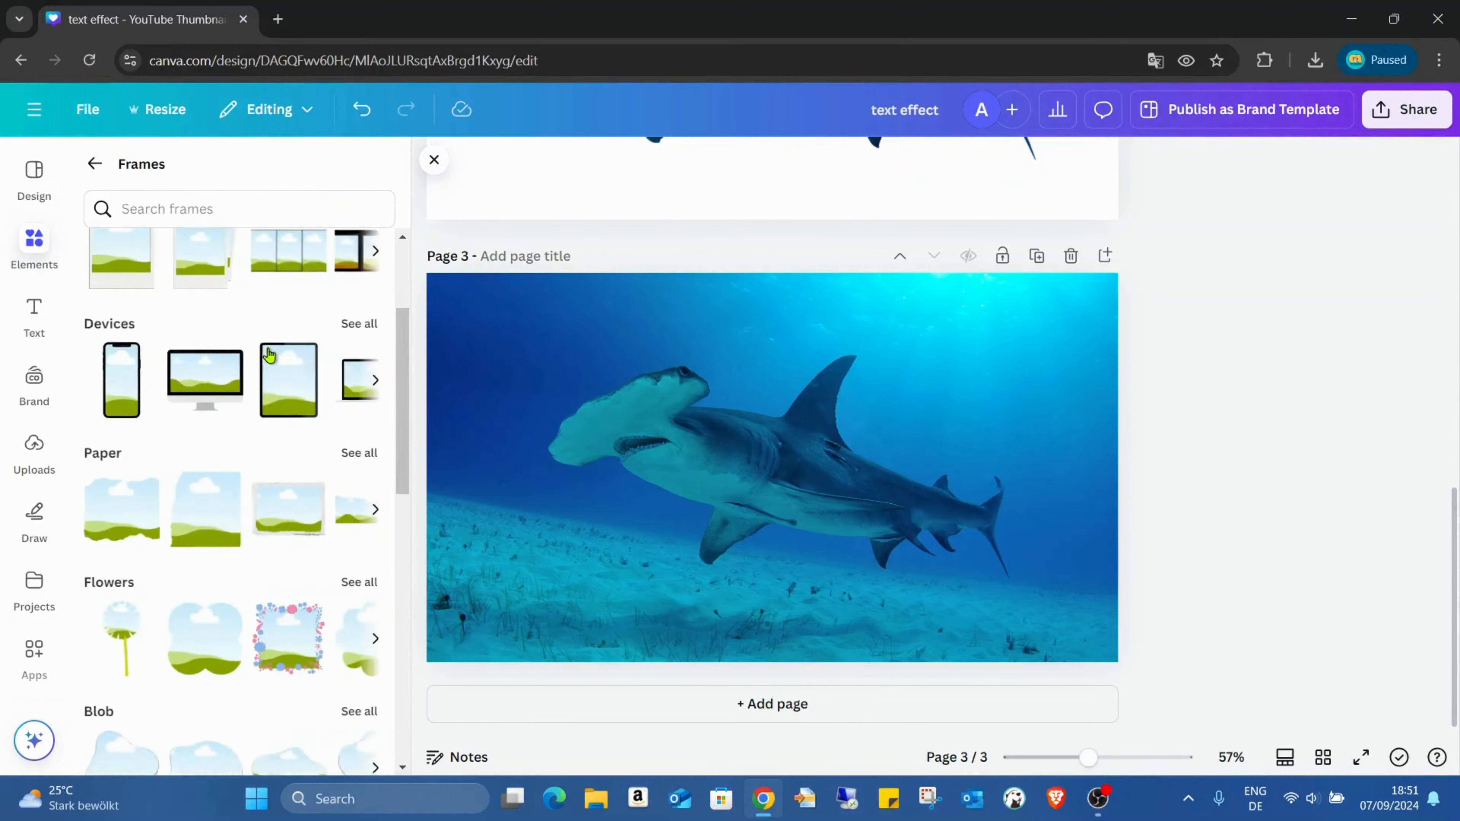
scroll(269, 356, "down", 3)
scroll(284, 337, "down", 3)
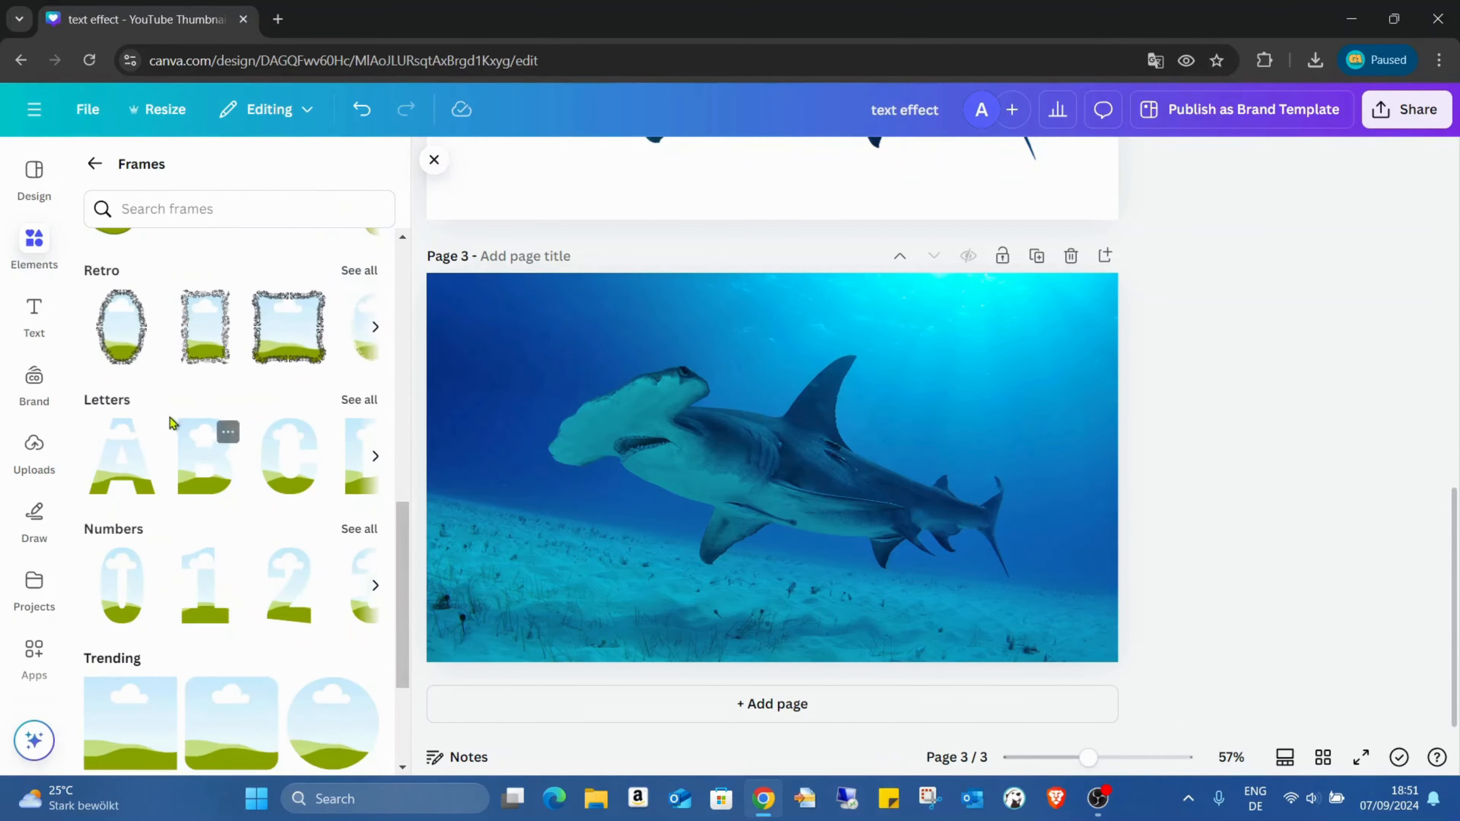
left_click(368, 400)
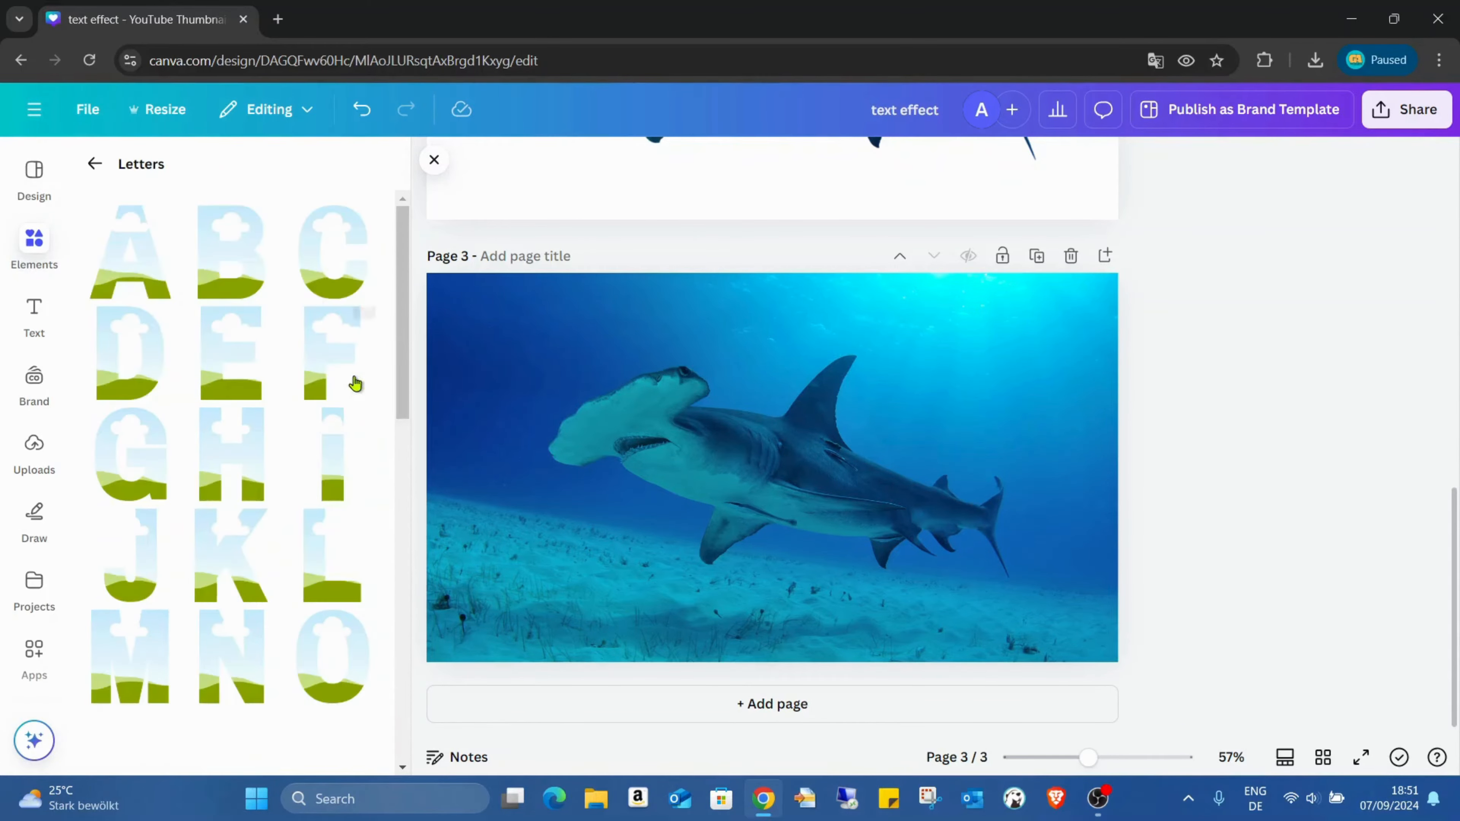
Add the letter frames A, H, K, R and S to page 3.
left_click(131, 265)
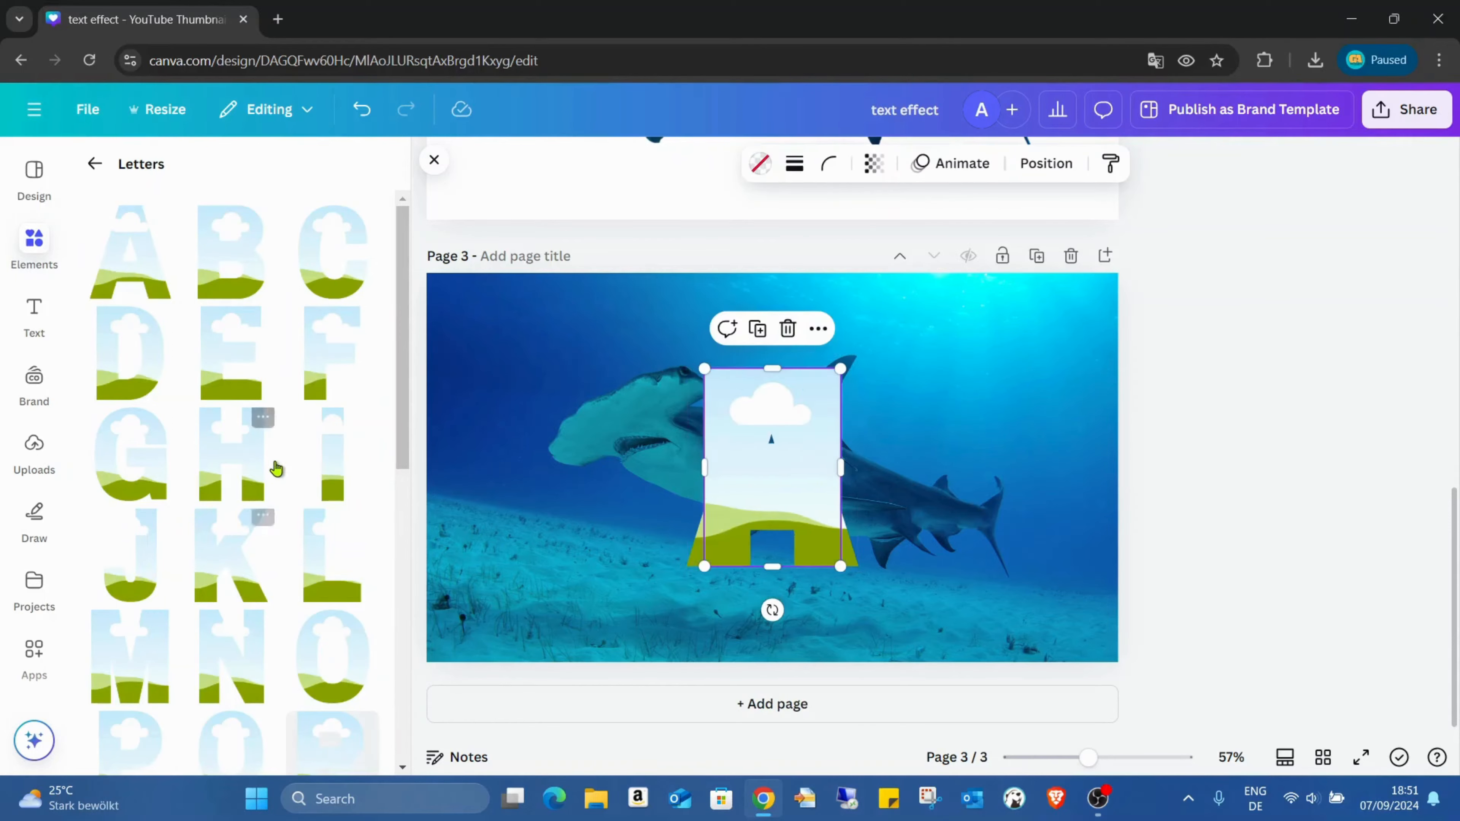
scroll(294, 397, "down", 3)
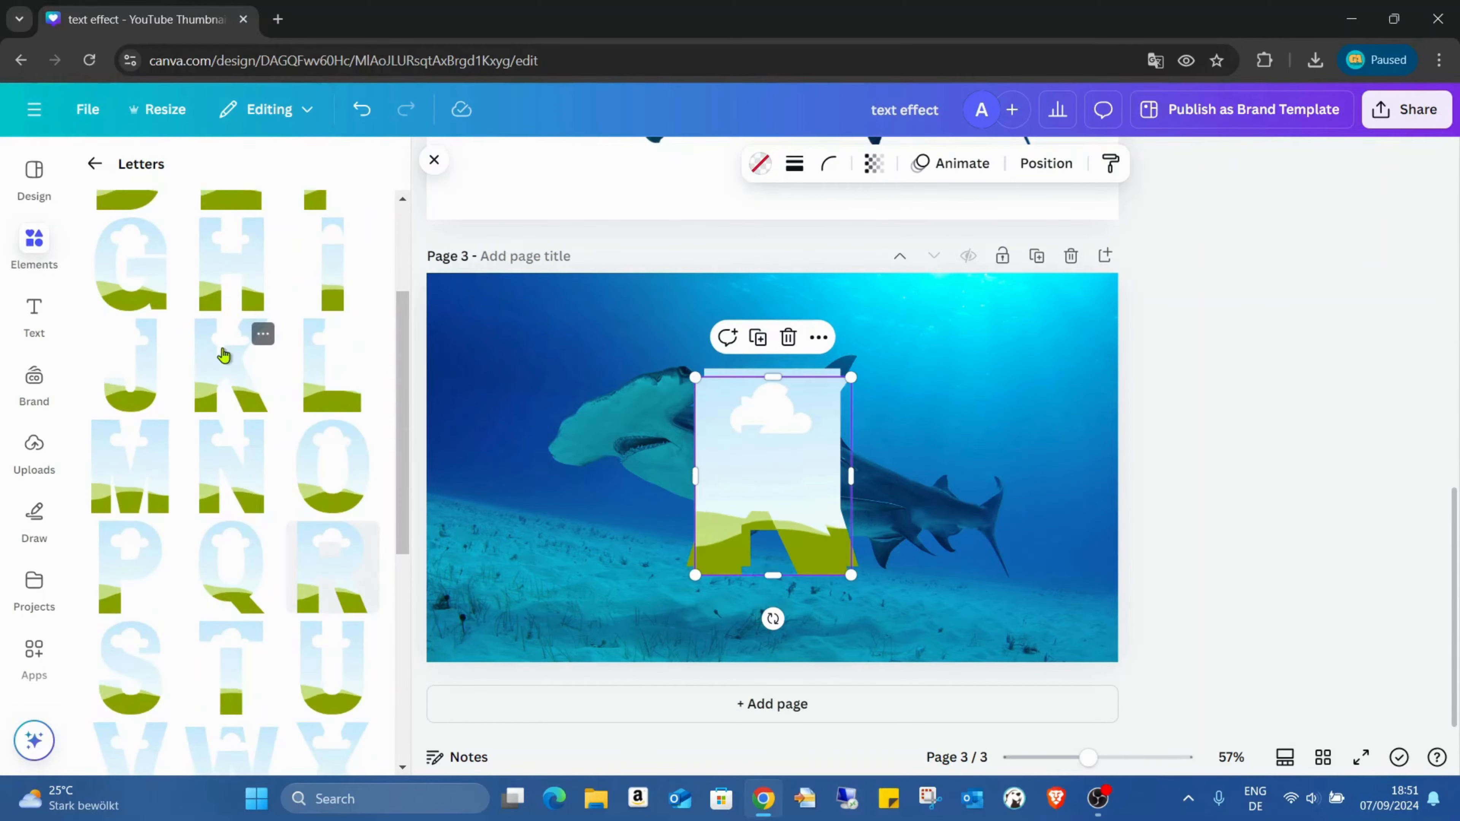
scroll(260, 392, "down", 3)
left_click(325, 397)
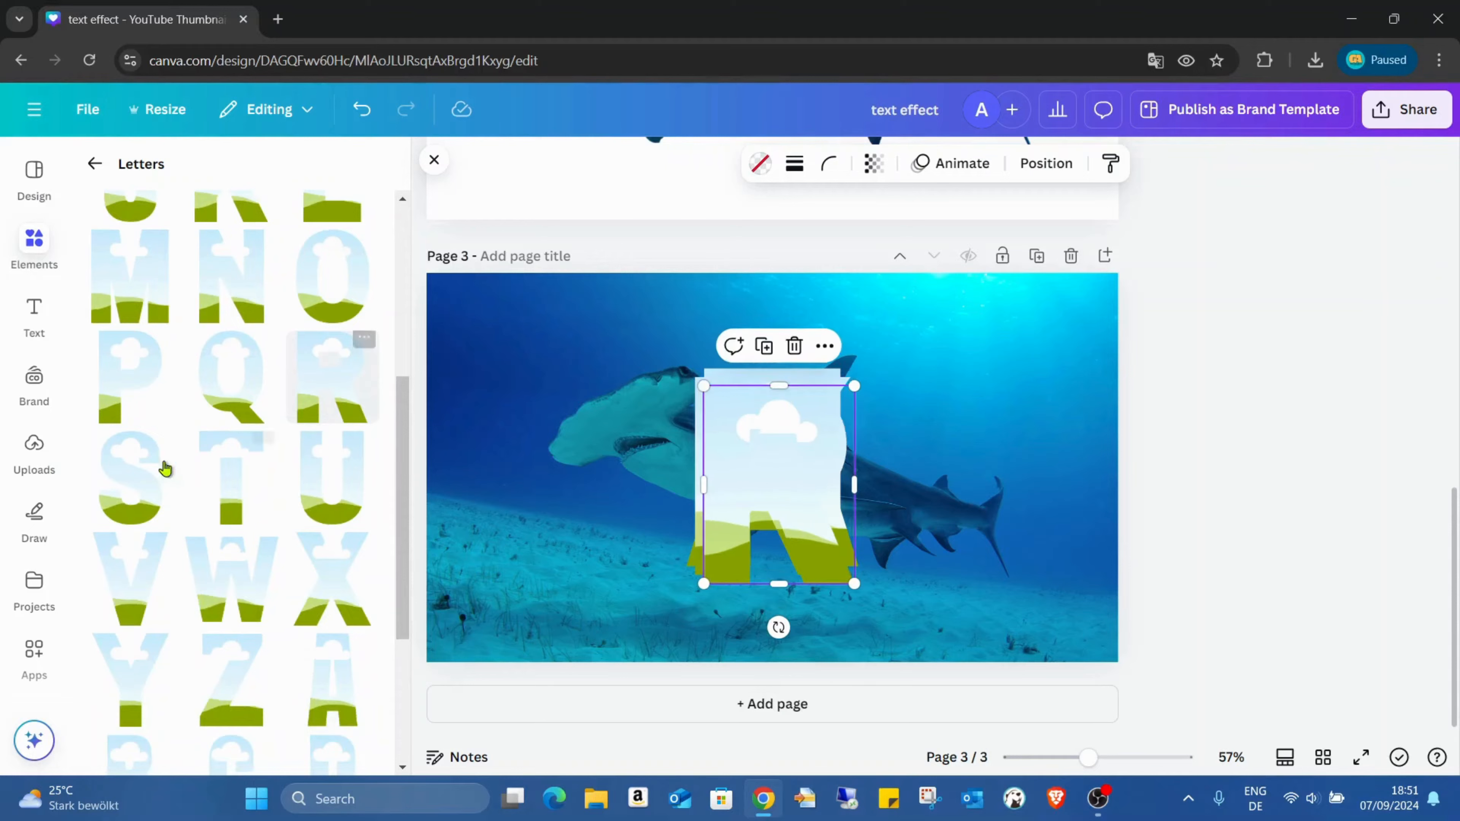
Spread the stacked letter frames apart across the photo, roughly in the order of the word SHARK.
left_click_drag(811, 440, 830, 289)
left_click_drag(750, 488, 975, 424)
left_click(771, 506)
left_click_drag(771, 506, 644, 488)
left_click(556, 547)
Scale down the S and H frames to the same height and line them up side by side.
left_click_drag(572, 551, 554, 520)
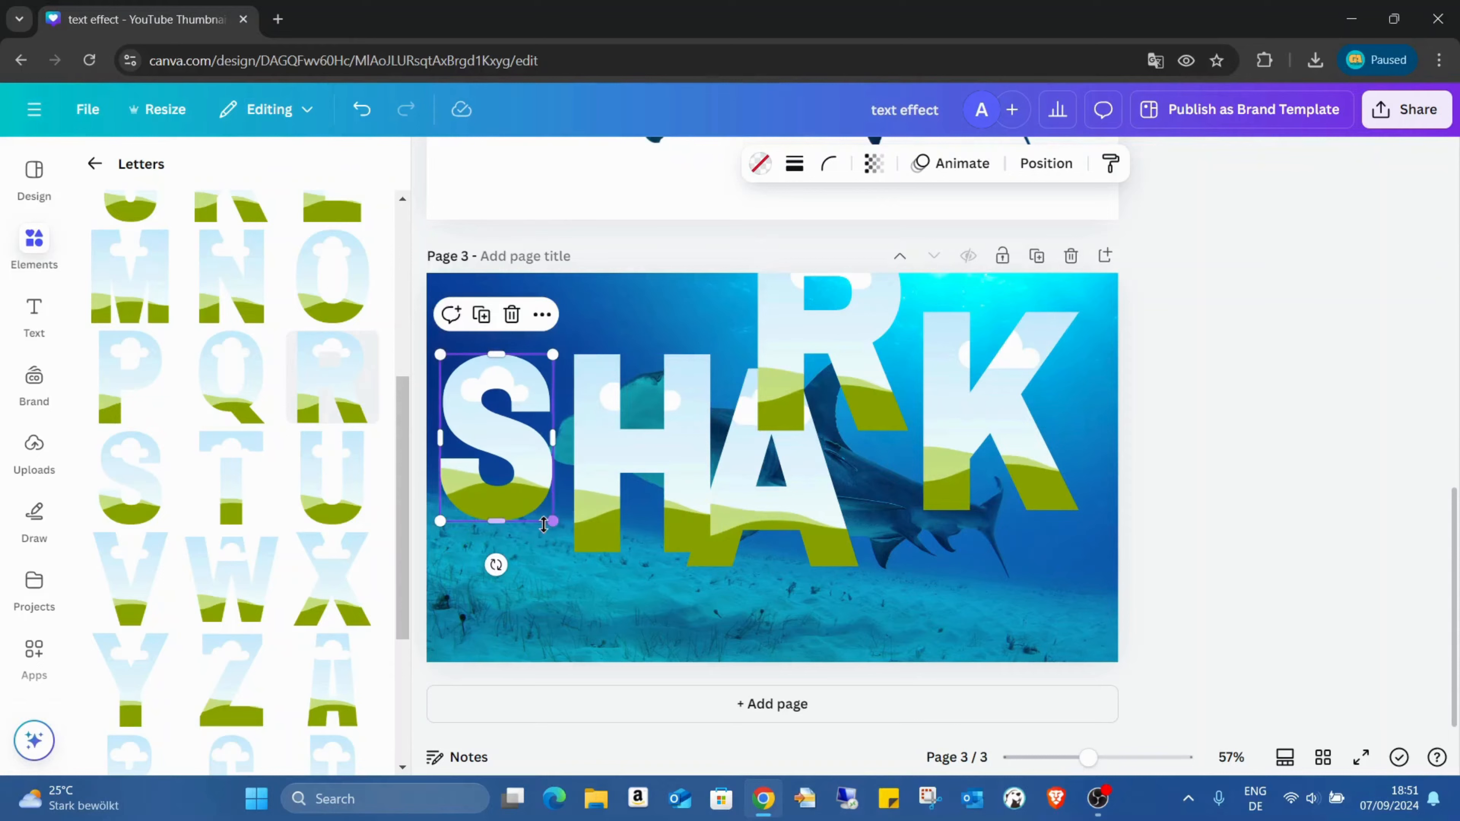
left_click_drag(500, 449, 498, 463)
left_click(652, 469)
left_click_drag(651, 467, 637, 482)
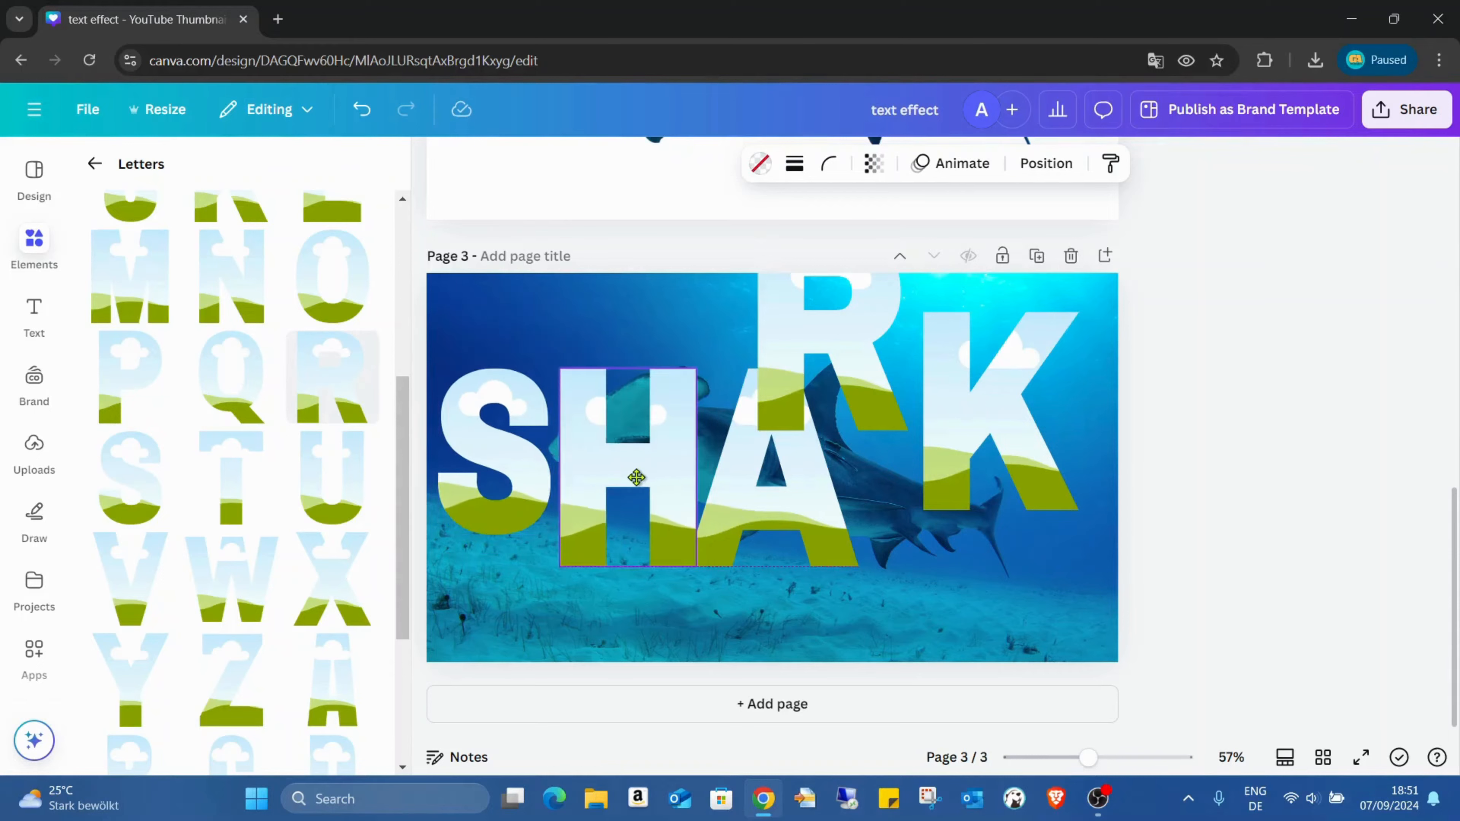
left_click_drag(697, 568, 692, 520)
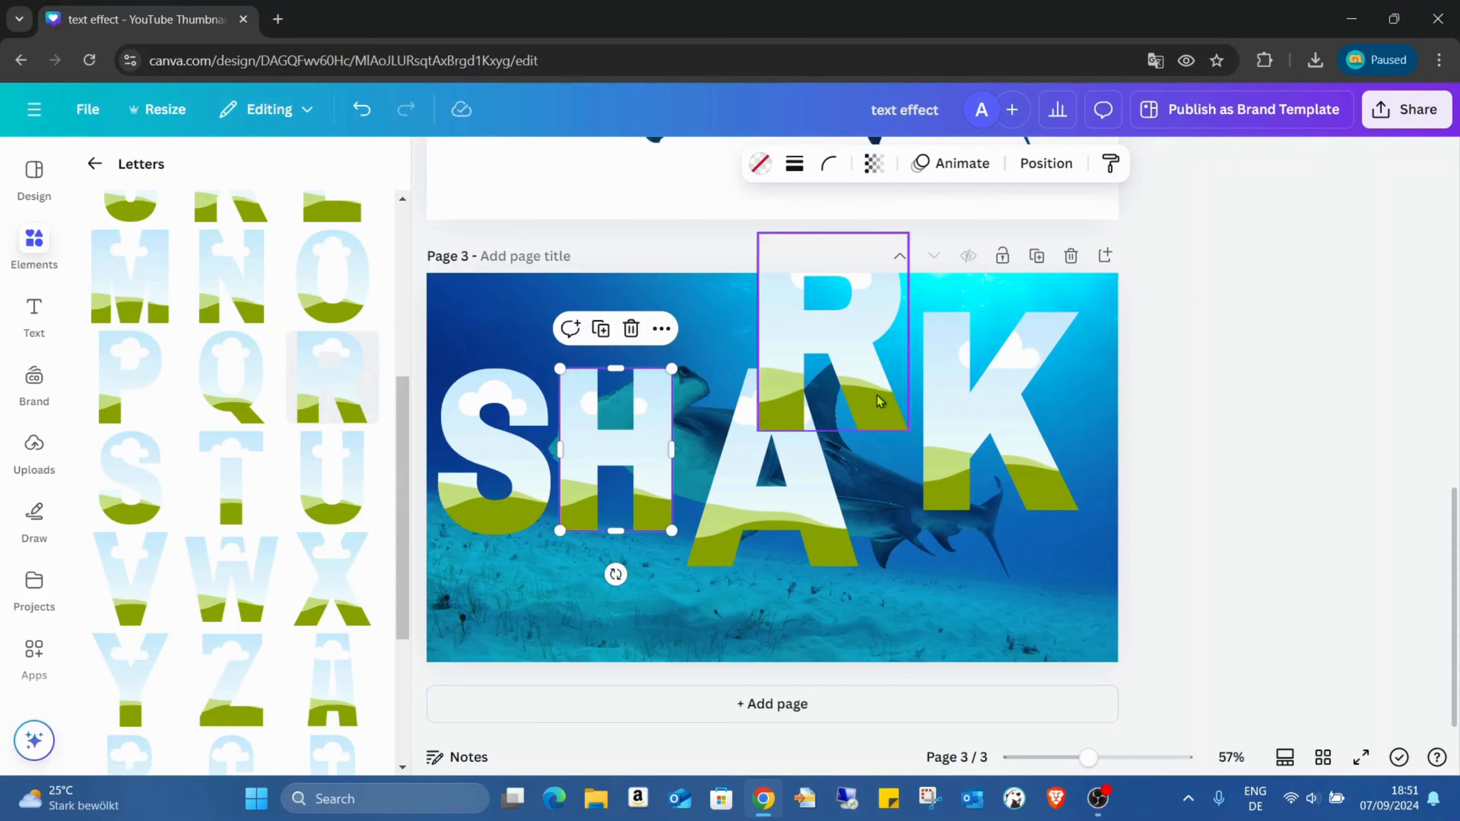
left_click_drag(1088, 757, 1104, 759)
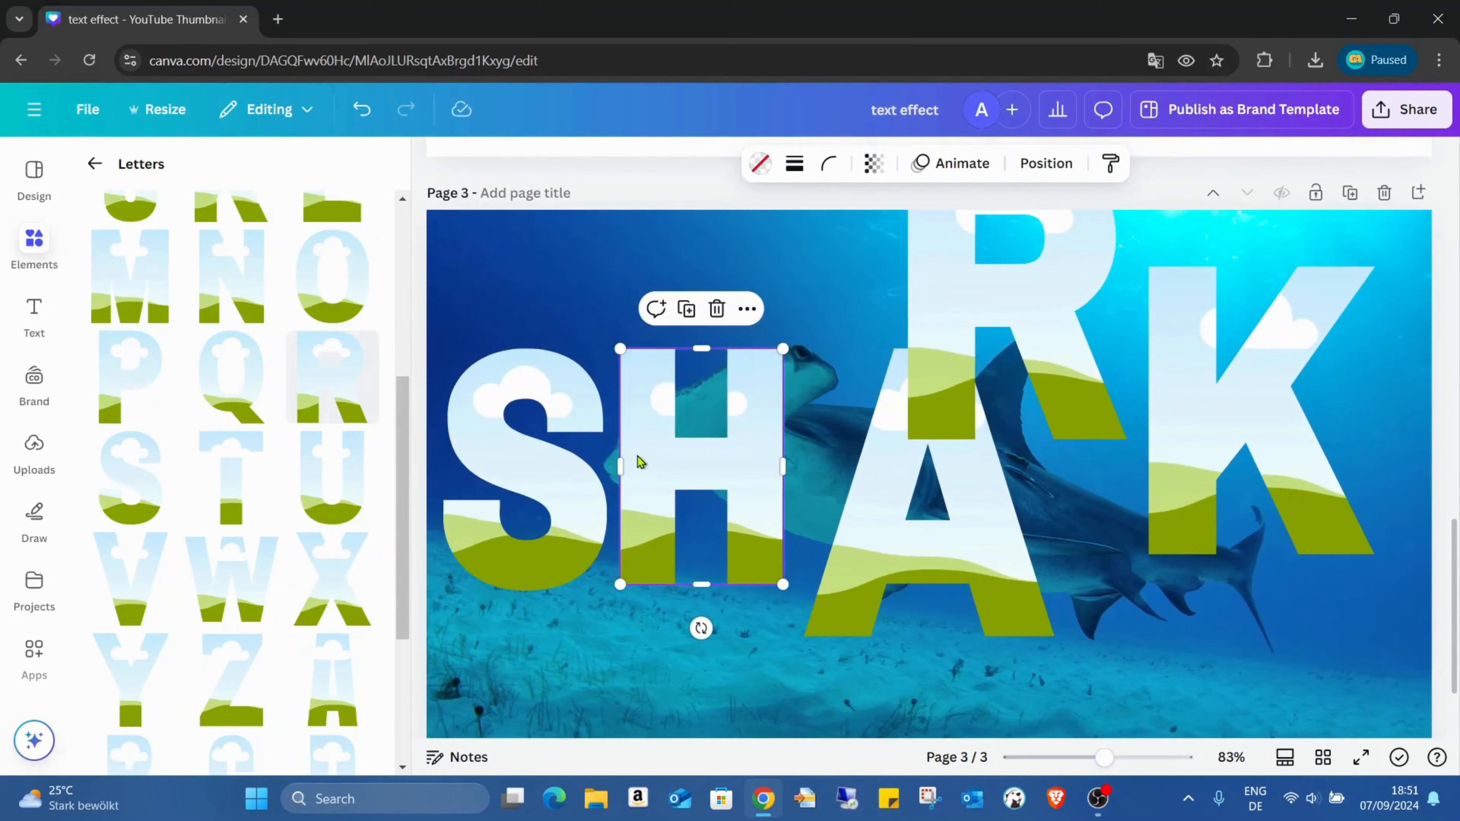
left_click_drag(782, 580, 787, 589)
Move the A and R frames in line after the H and scale both to its height.
mouse_move(964, 527)
left_mouse_down()
mouse_move(922, 525)
mouse_move(947, 527)
left_mouse_up()
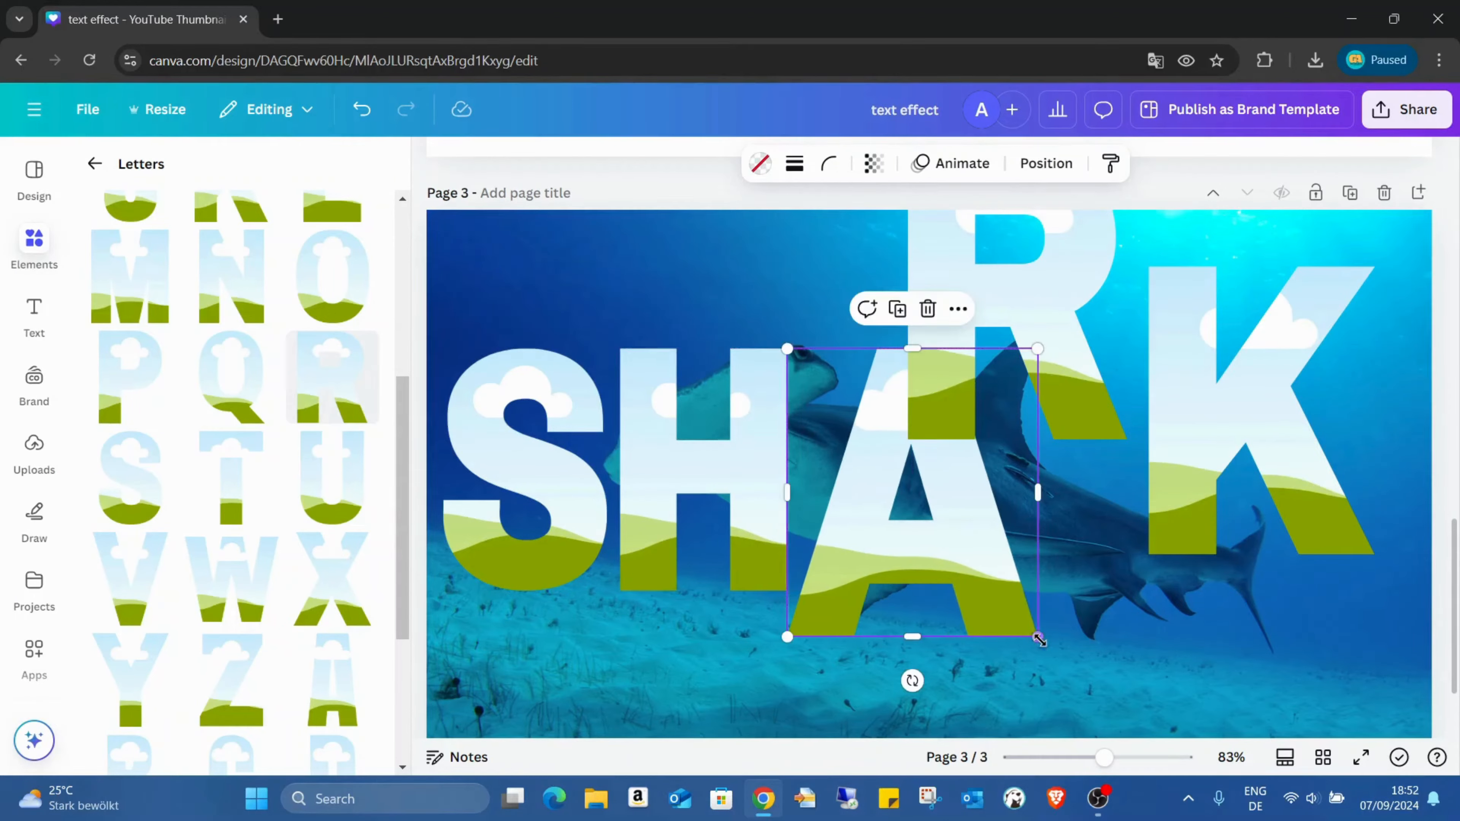
left_click_drag(1032, 636, 984, 597)
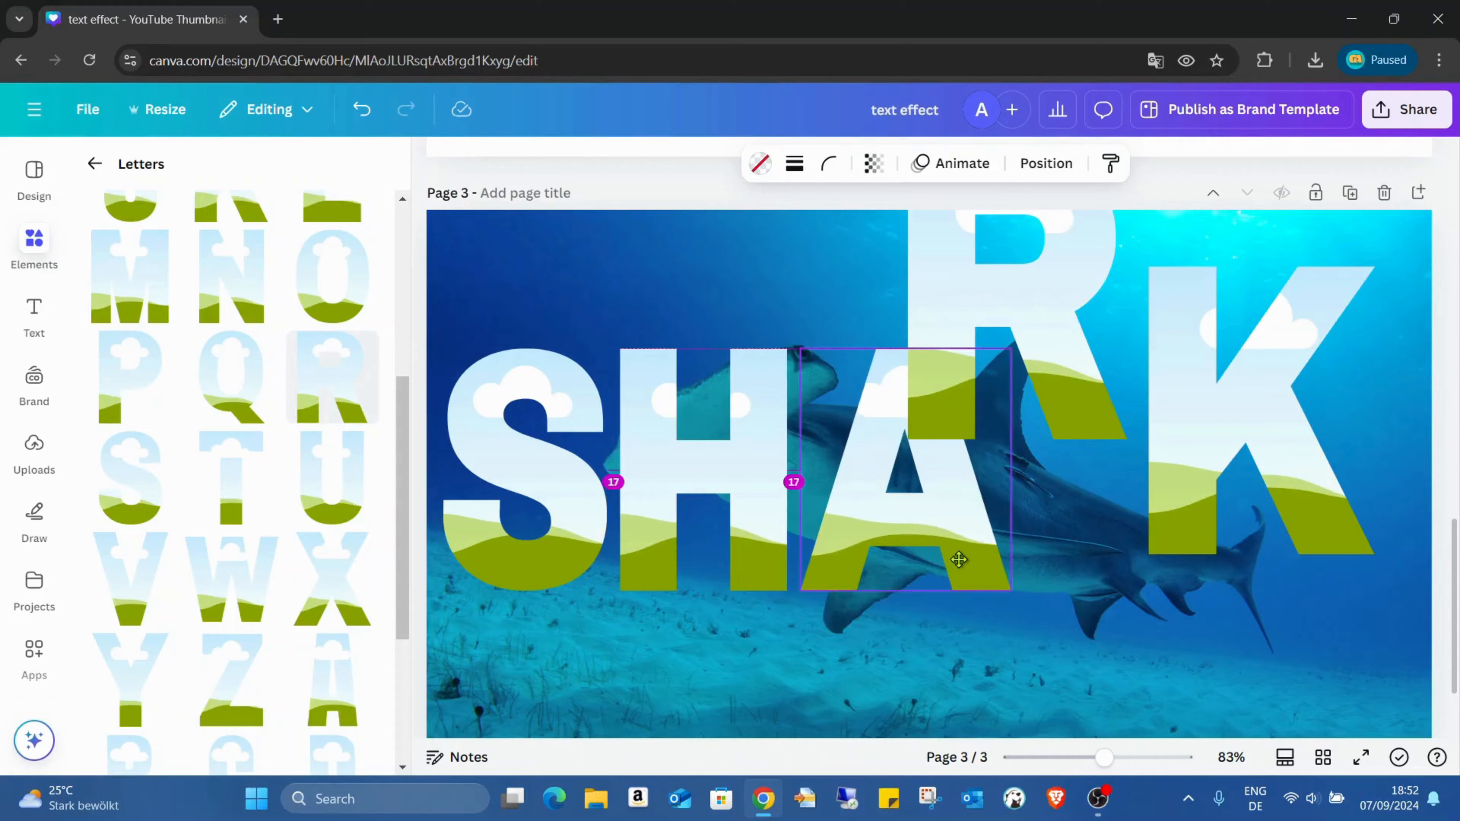
left_click_drag(989, 265, 1088, 456)
left_click_drag(1230, 635, 1192, 604)
Place the K frame at the end of the word at matching height and even out the spacing between A, R and K.
left_click_drag(1259, 414, 1307, 496)
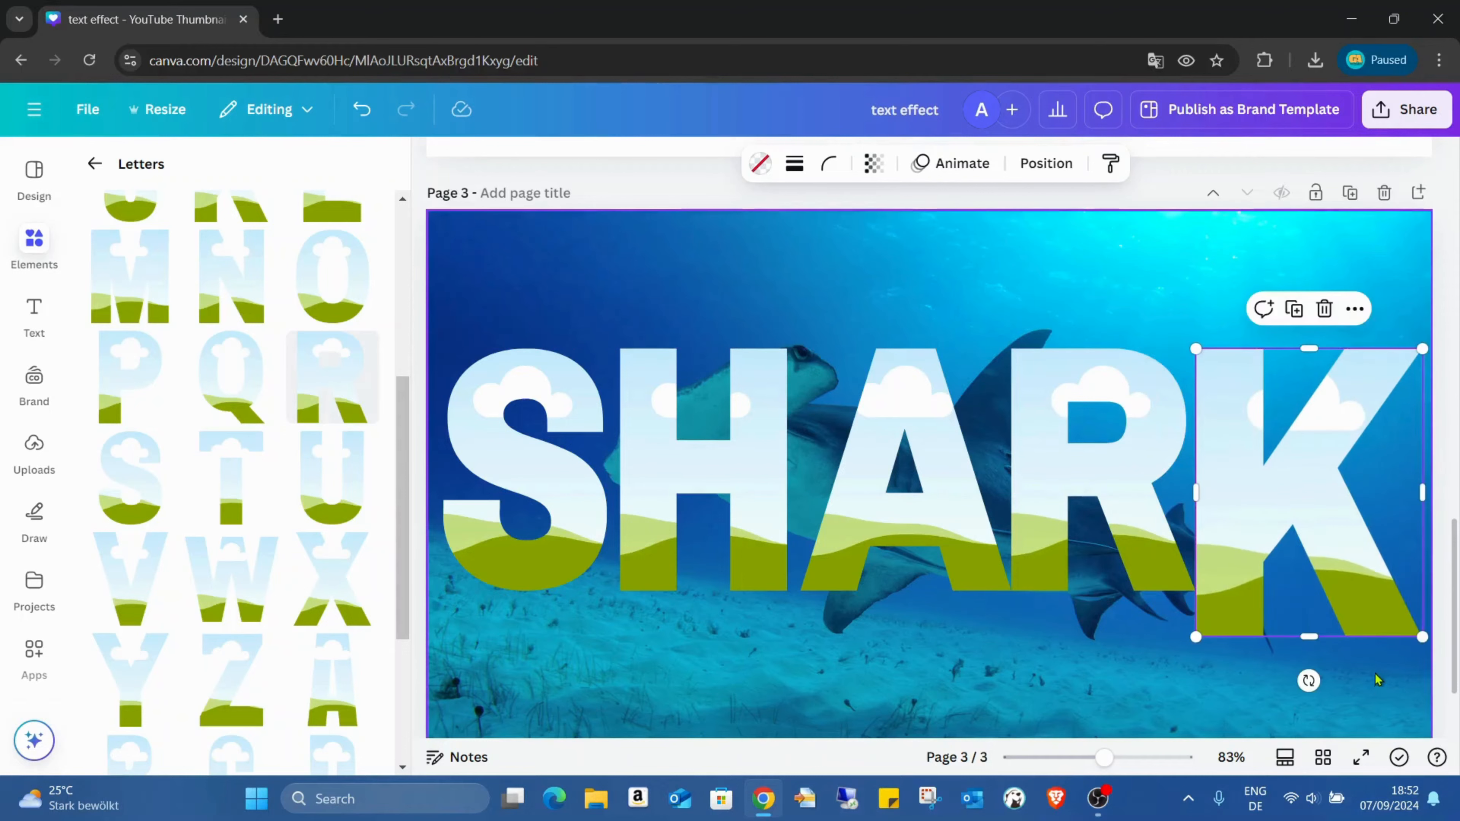
left_click_drag(1422, 636, 1386, 590)
left_click_drag(1303, 496, 1323, 492)
left_click_drag(1095, 460, 1100, 458)
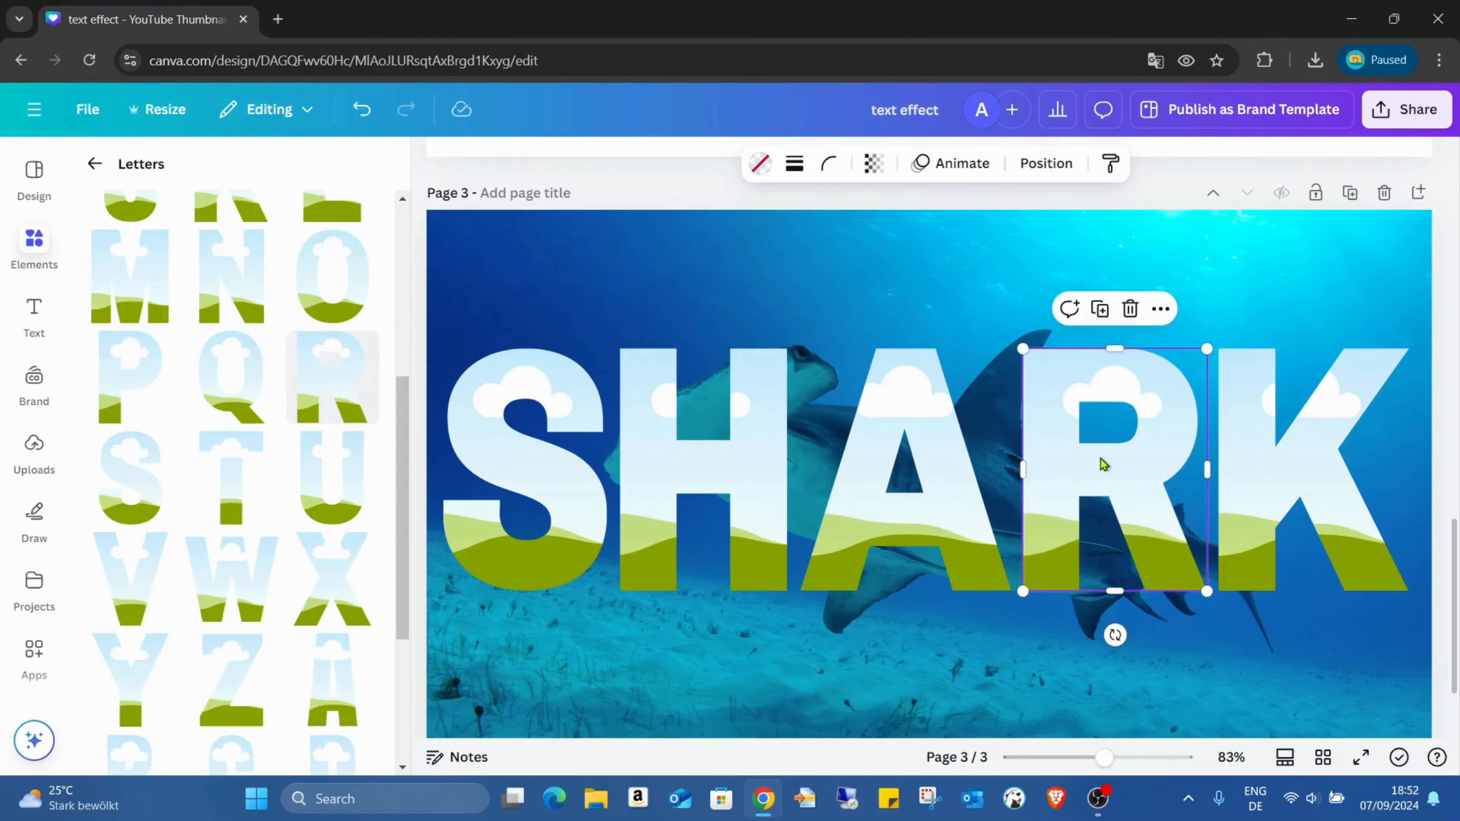
Add the recently used hammerhead shark photo again and drop it into the S frame.
left_click_drag(1104, 757, 1091, 757)
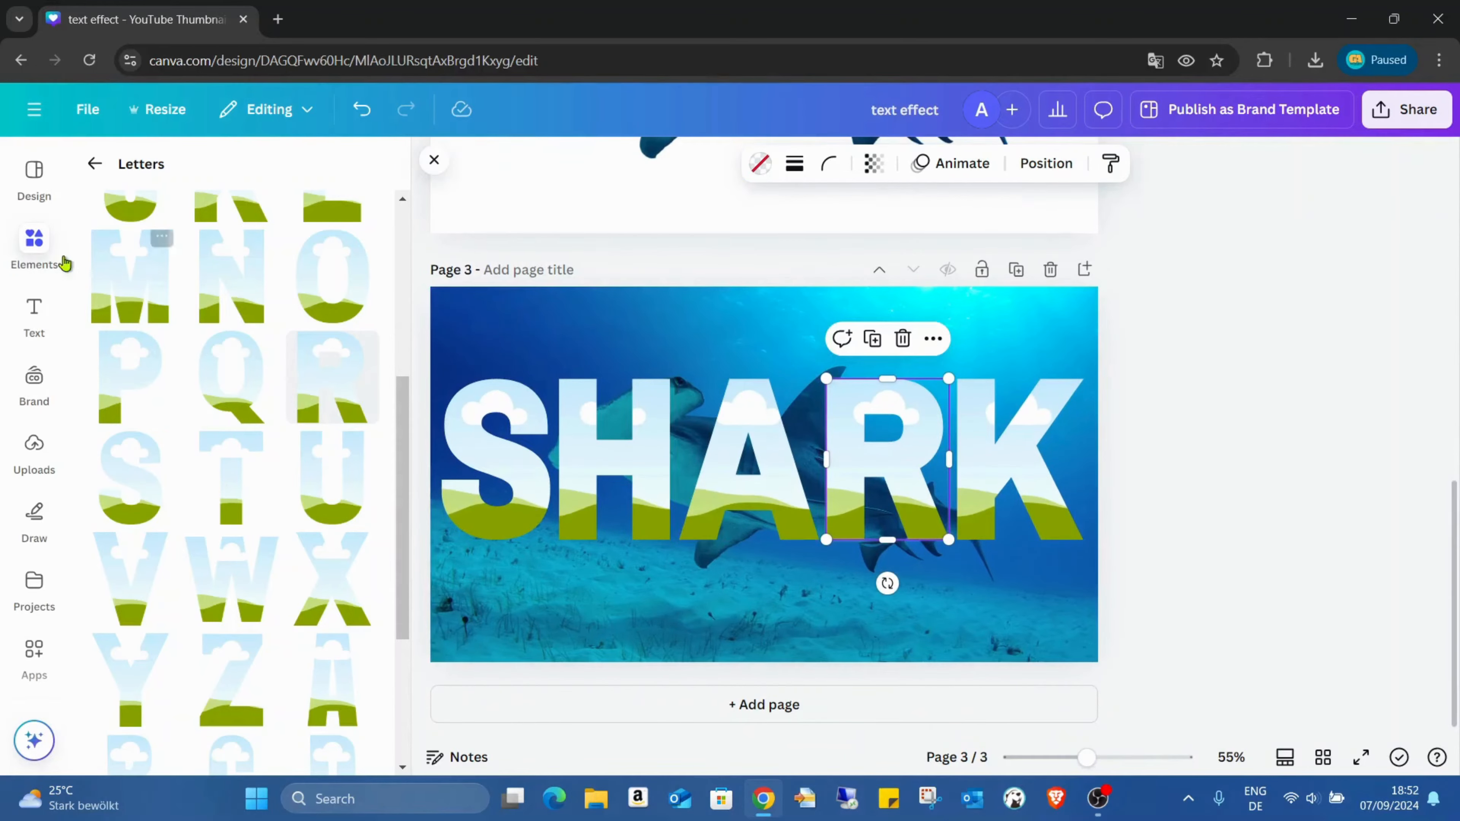
left_click(34, 253)
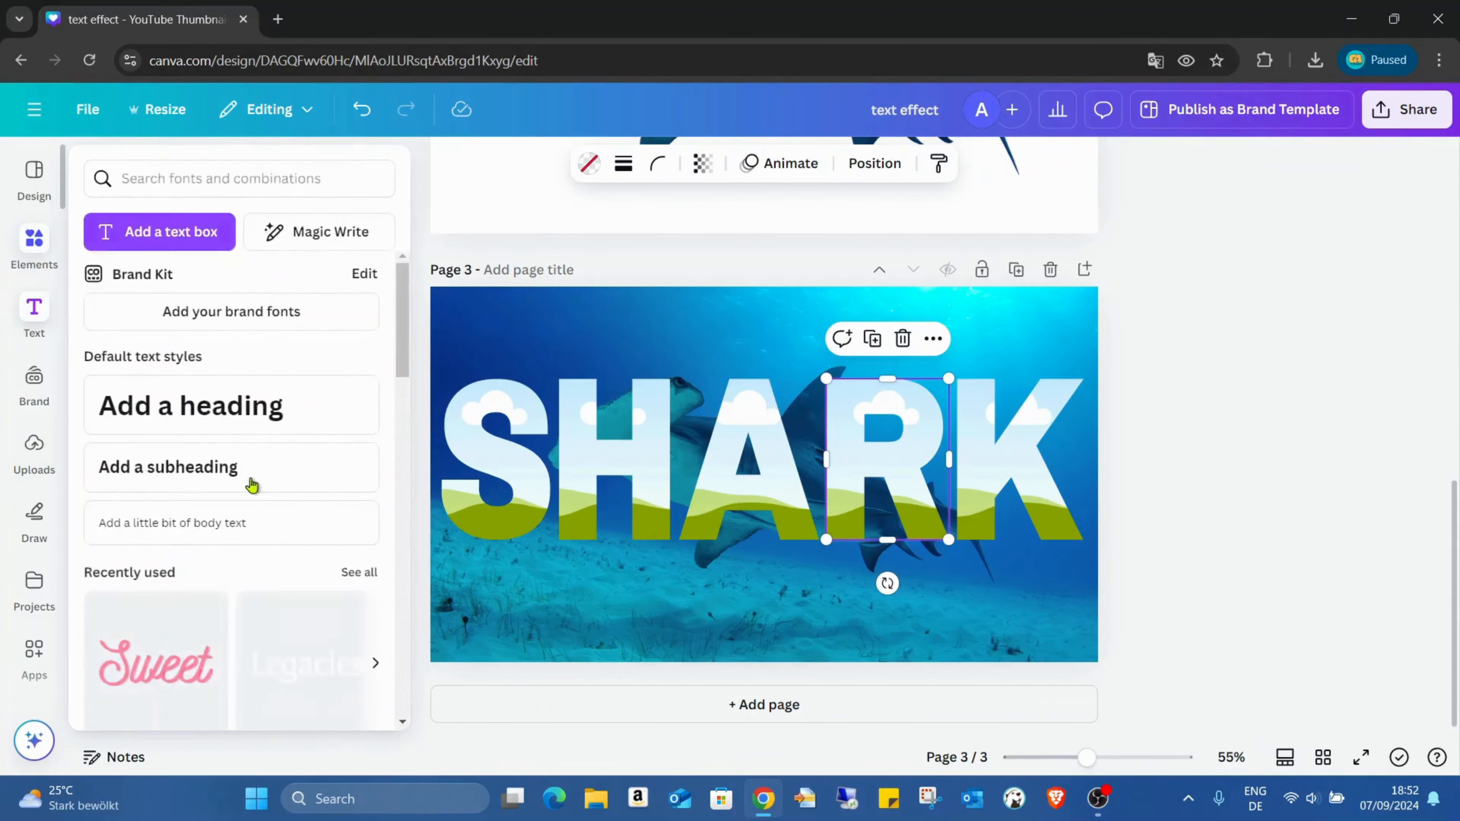
left_click(20, 268)
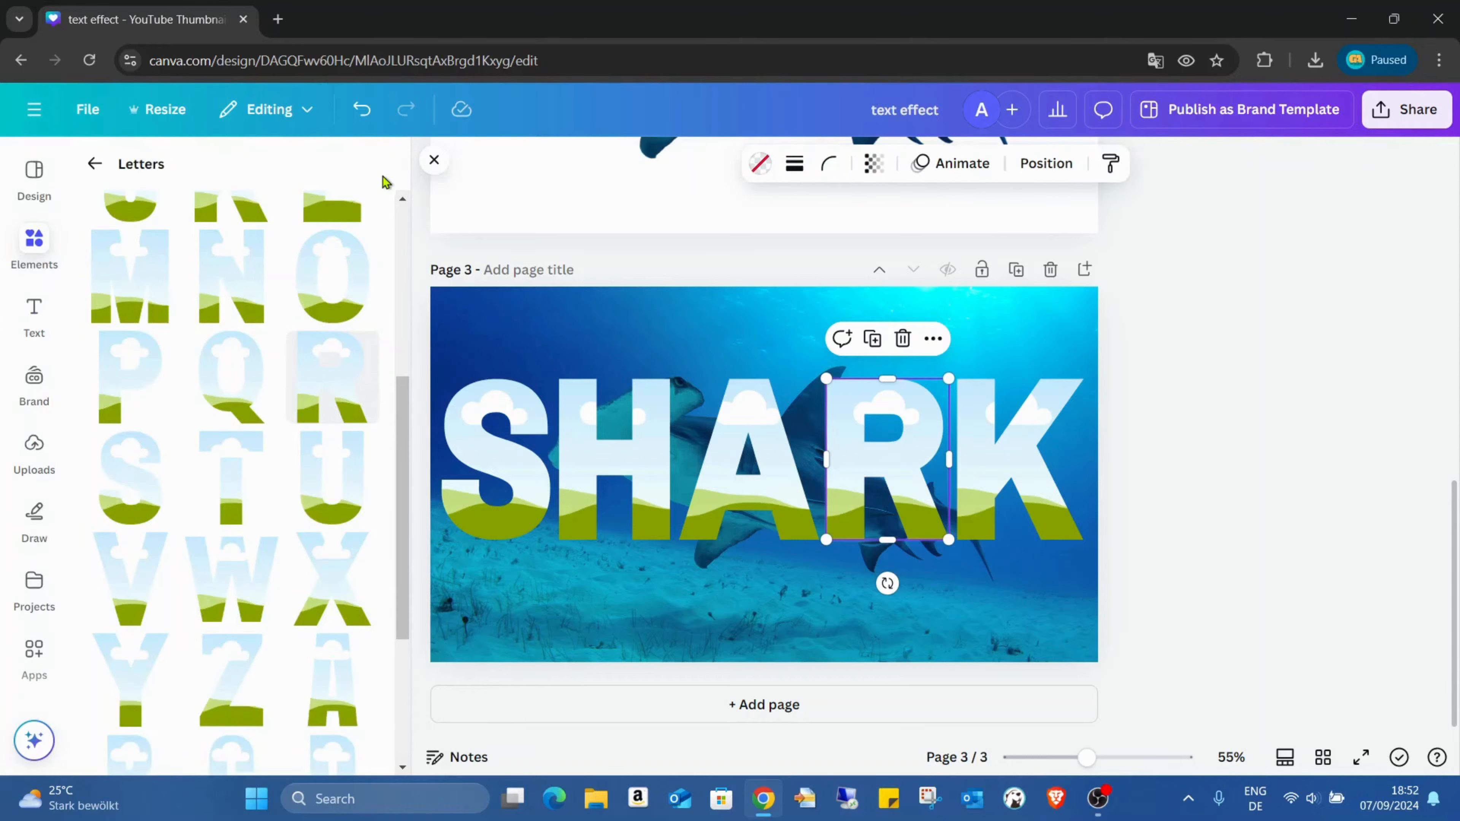
left_click(120, 165)
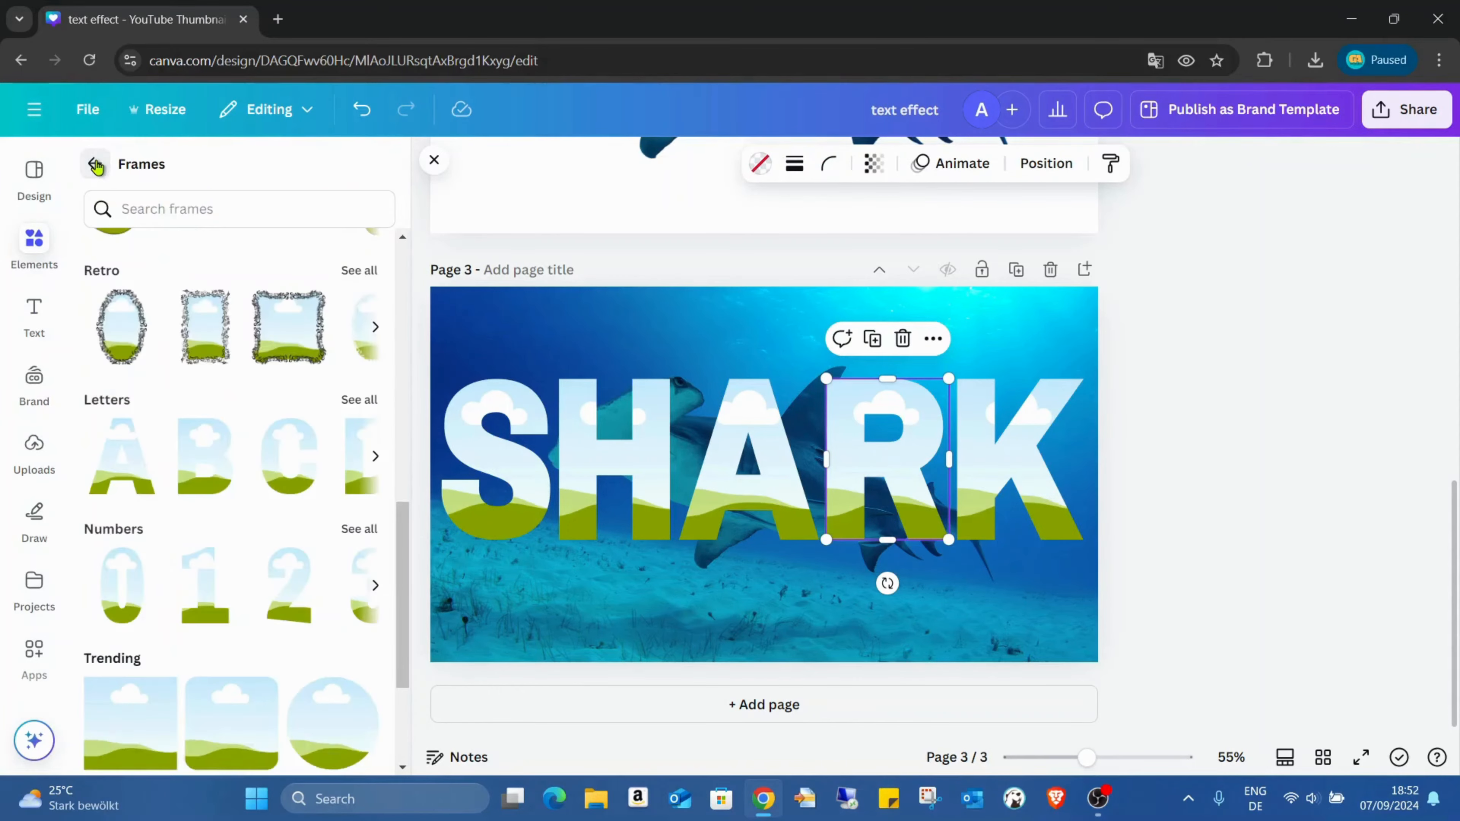
left_click(120, 165)
scroll(127, 343, "up", 15)
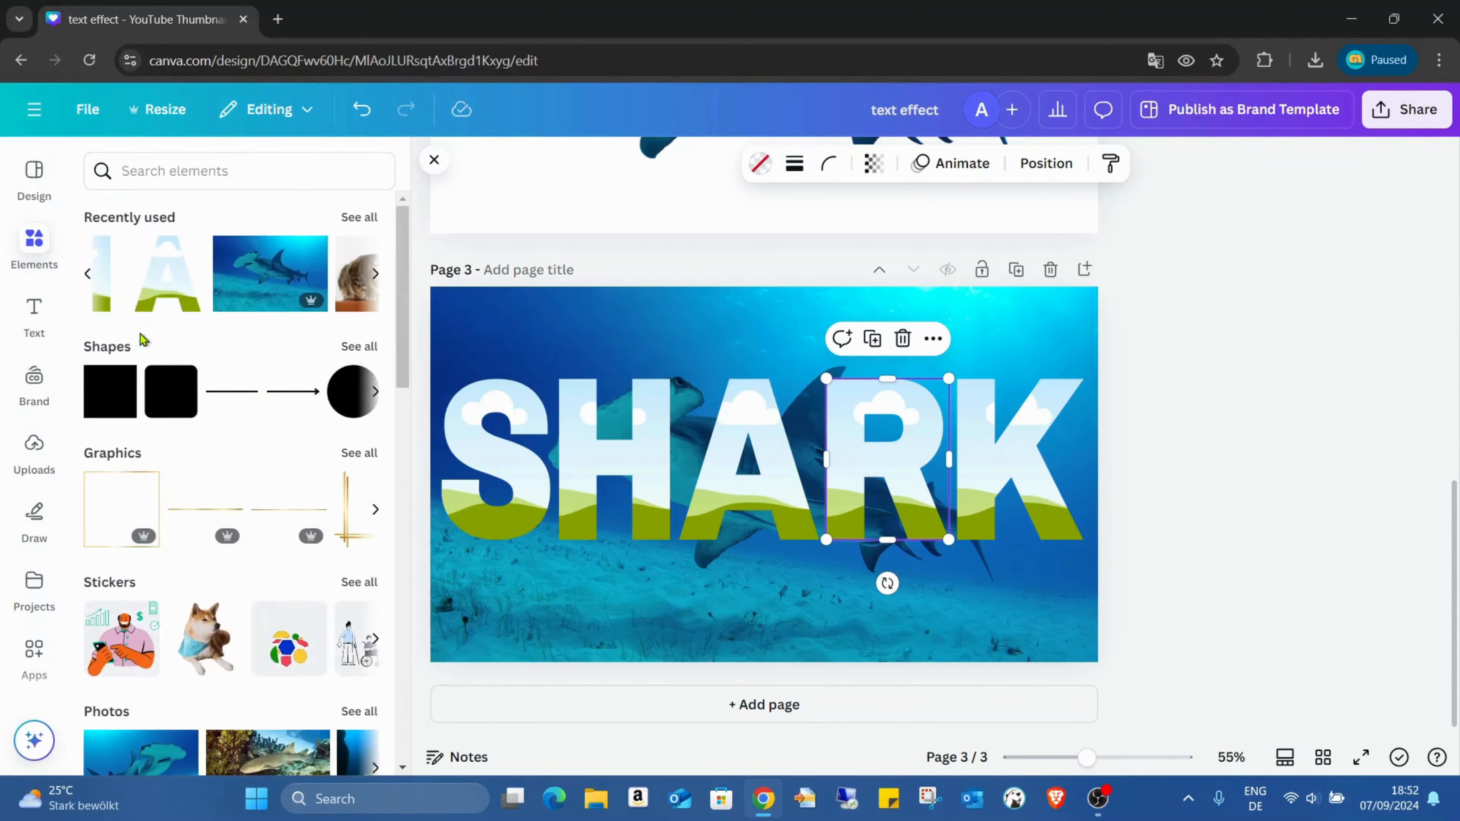
left_click(262, 271)
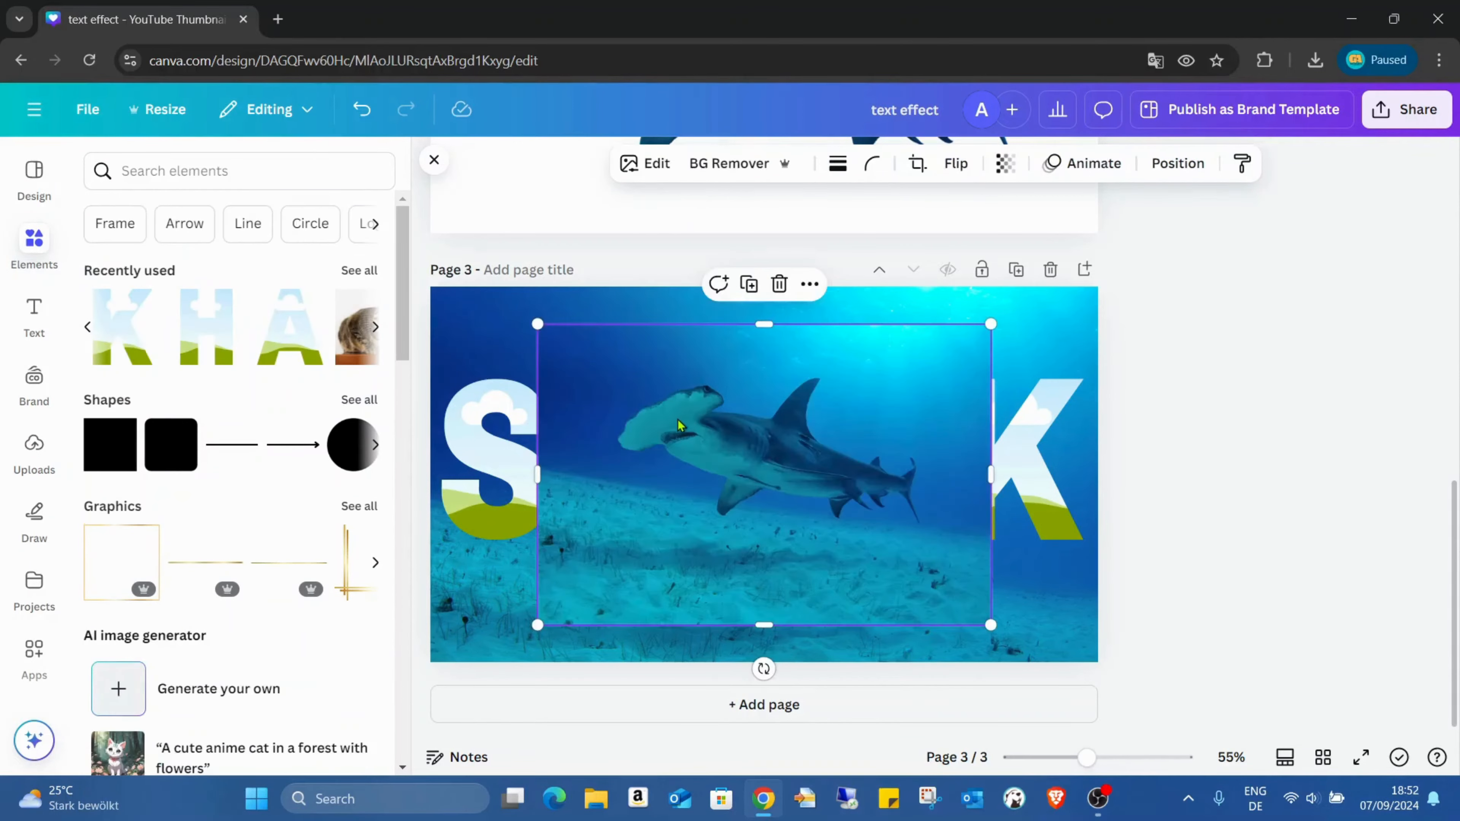
left_click_drag(680, 425, 509, 417)
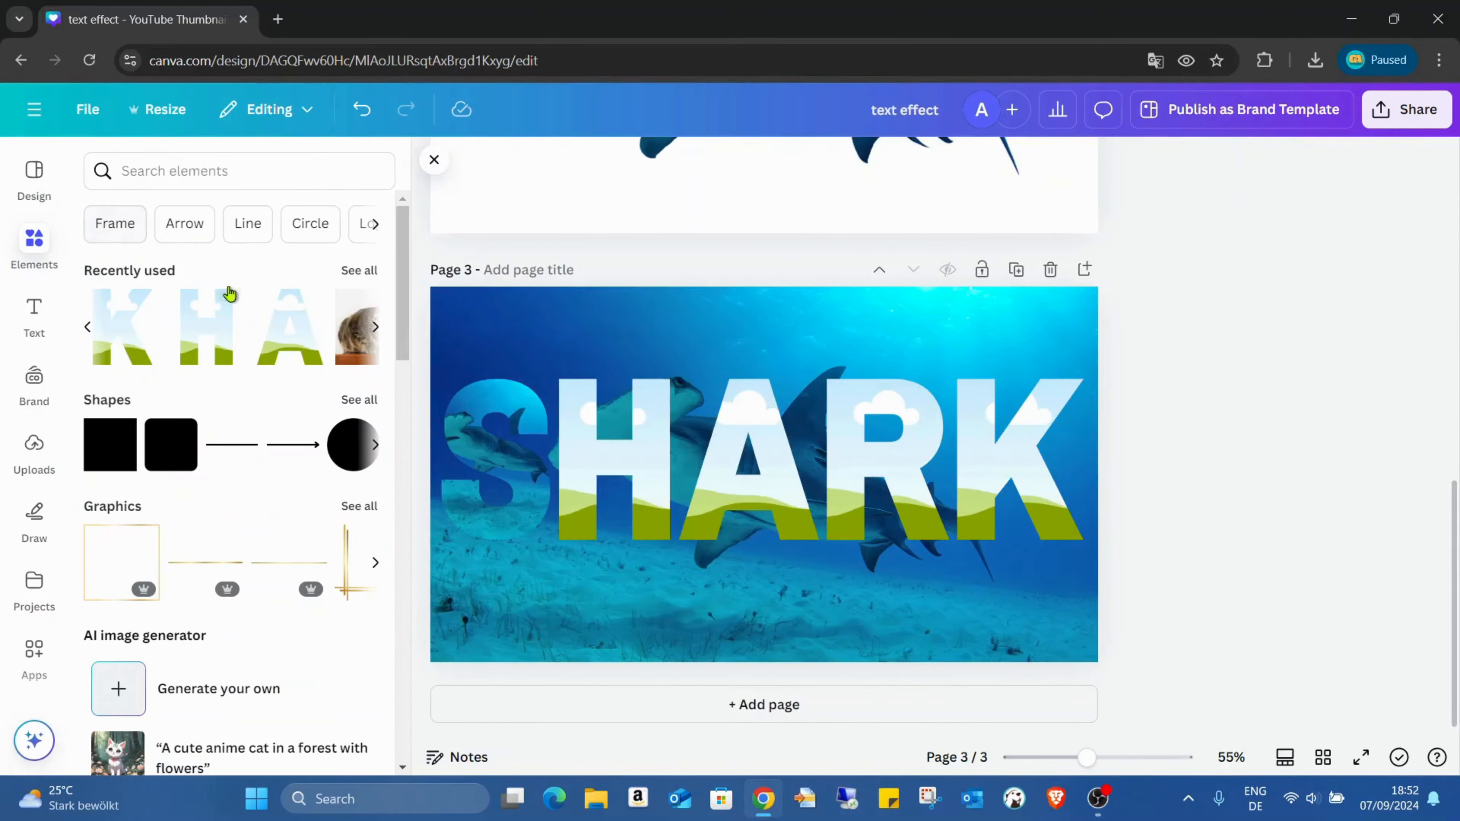
Fill the H, A, R and K frames with further copies of the same hammerhead shark photo.
left_click(88, 330)
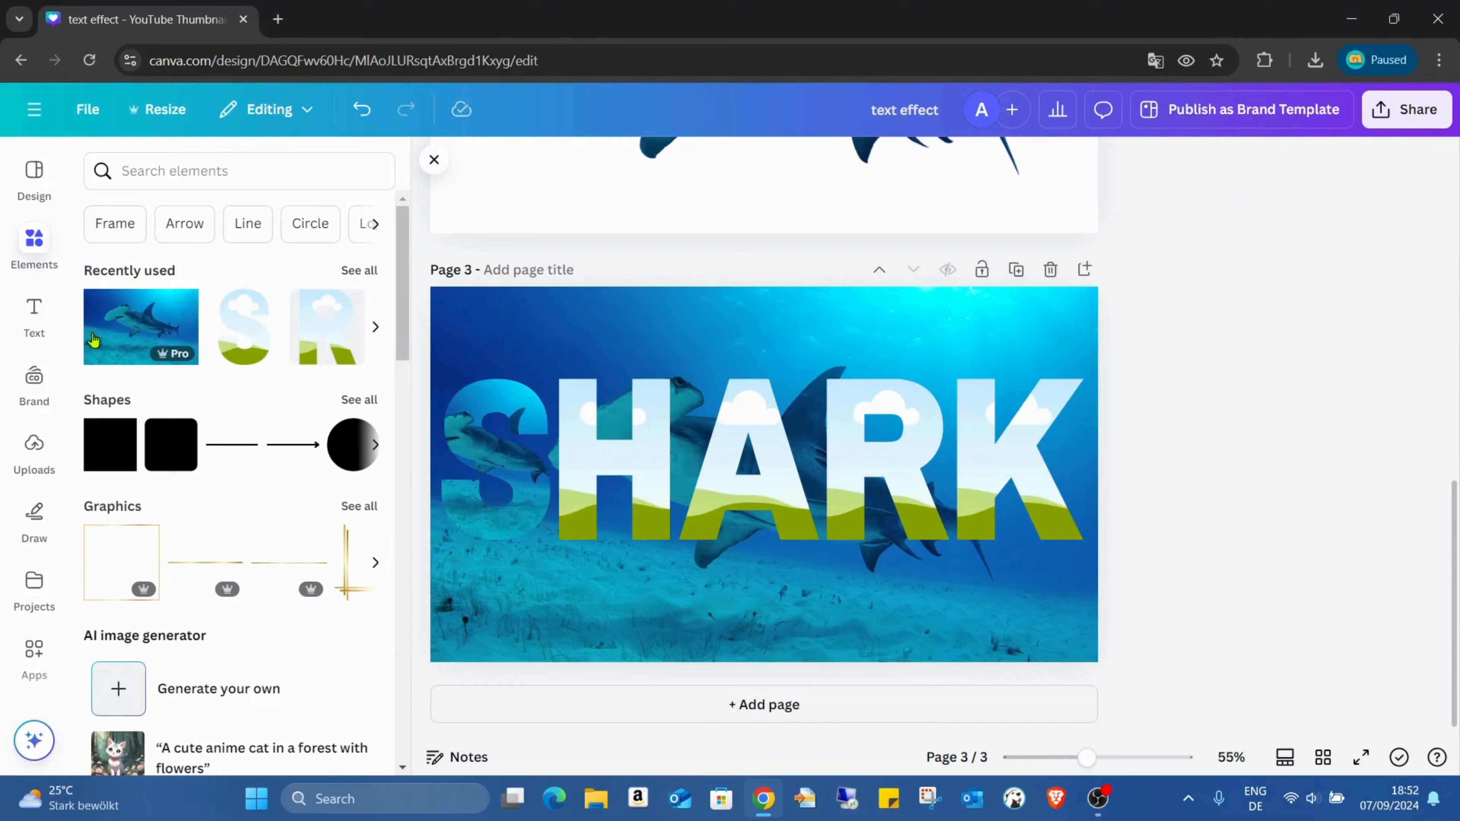
left_click(119, 334)
left_click_drag(647, 452, 910, 461)
left_click(157, 338)
left_click(158, 311)
left_click_drag(679, 425, 506, 412)
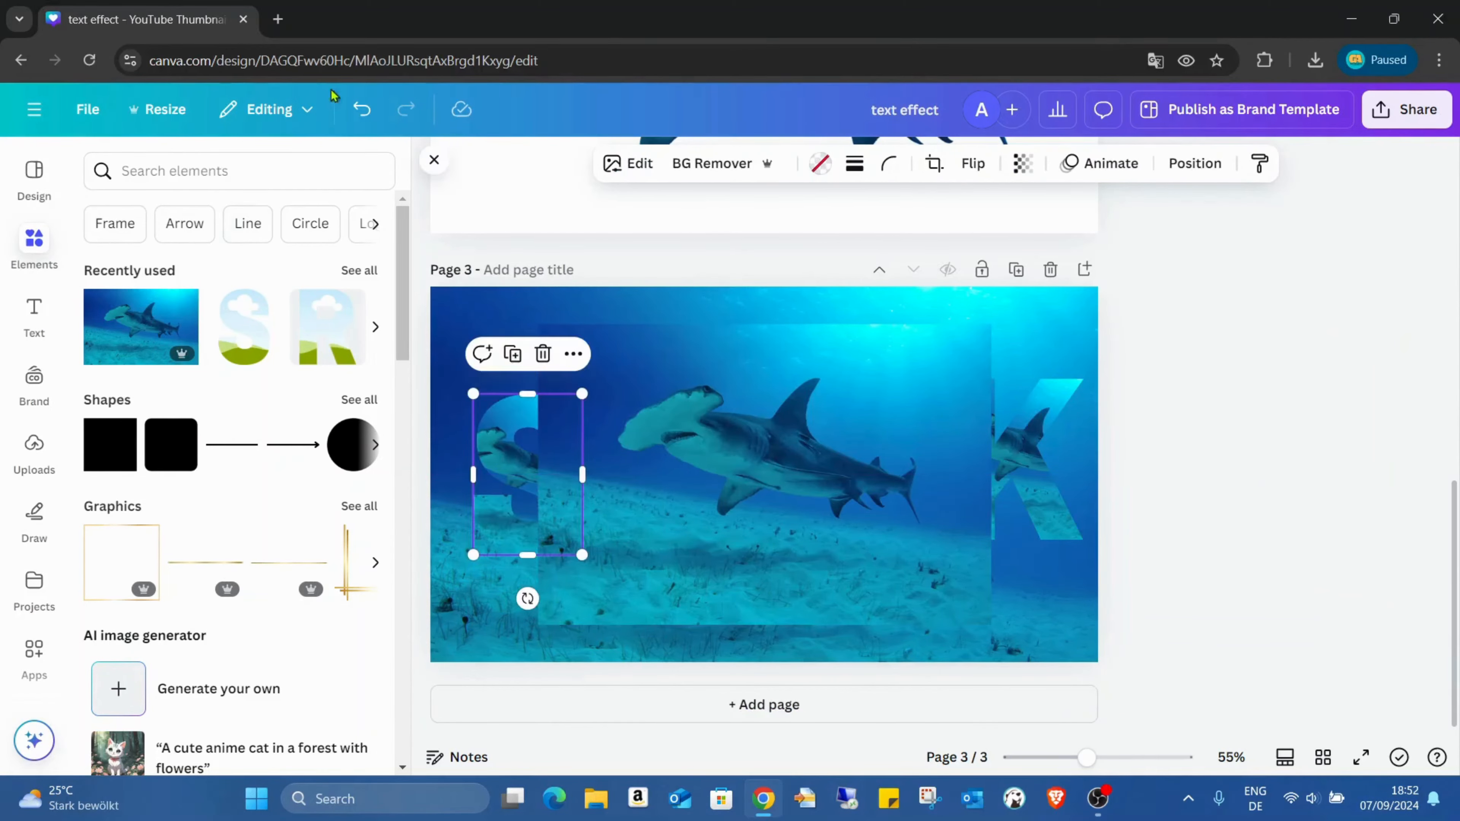
left_click(362, 109)
left_click(691, 466)
left_click_drag(699, 463, 814, 509)
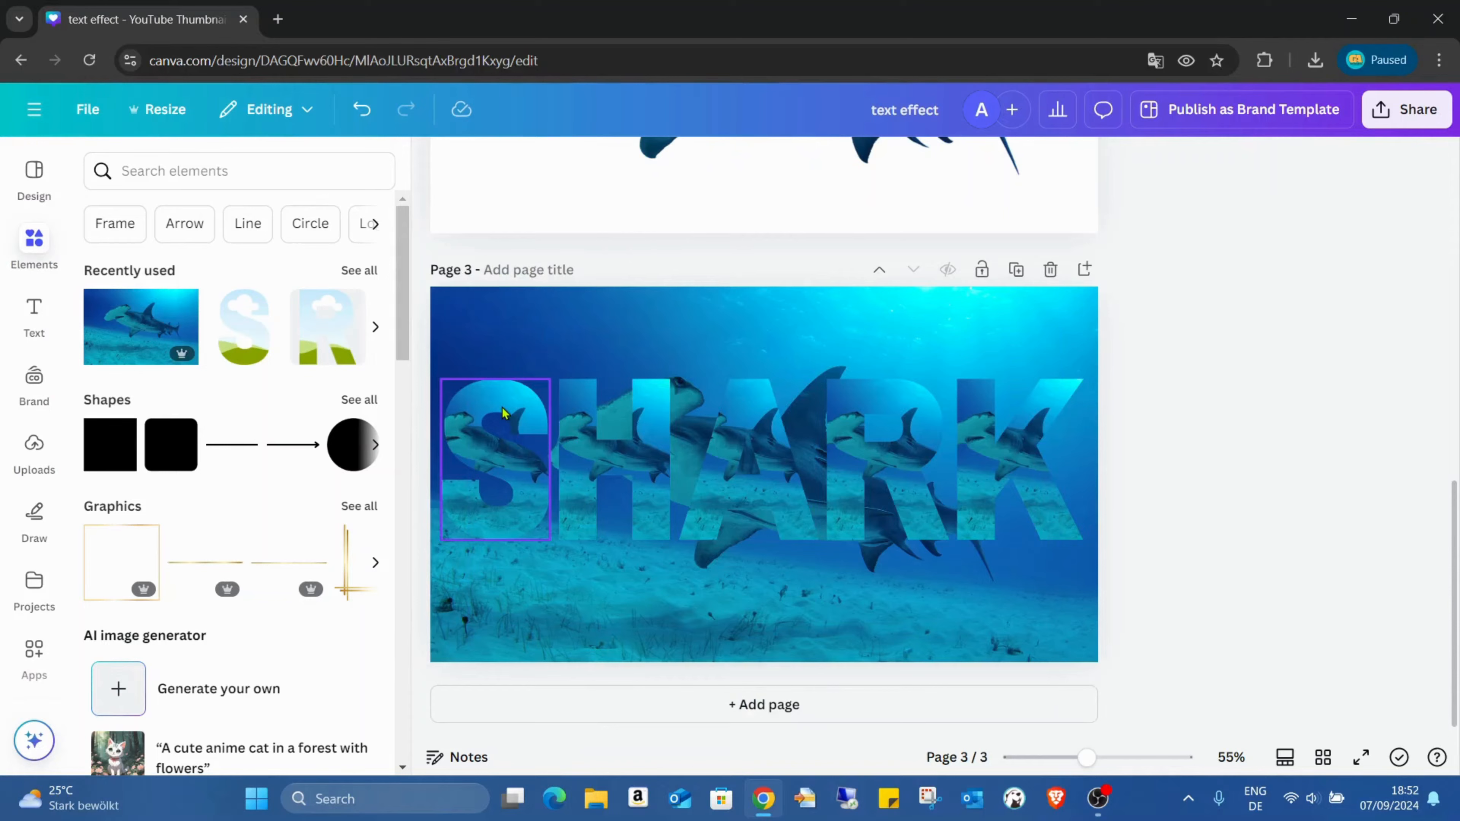
Enlarge and reposition the photo inside the S frame to line up exactly with the full-page background photo.
double_click(476, 418)
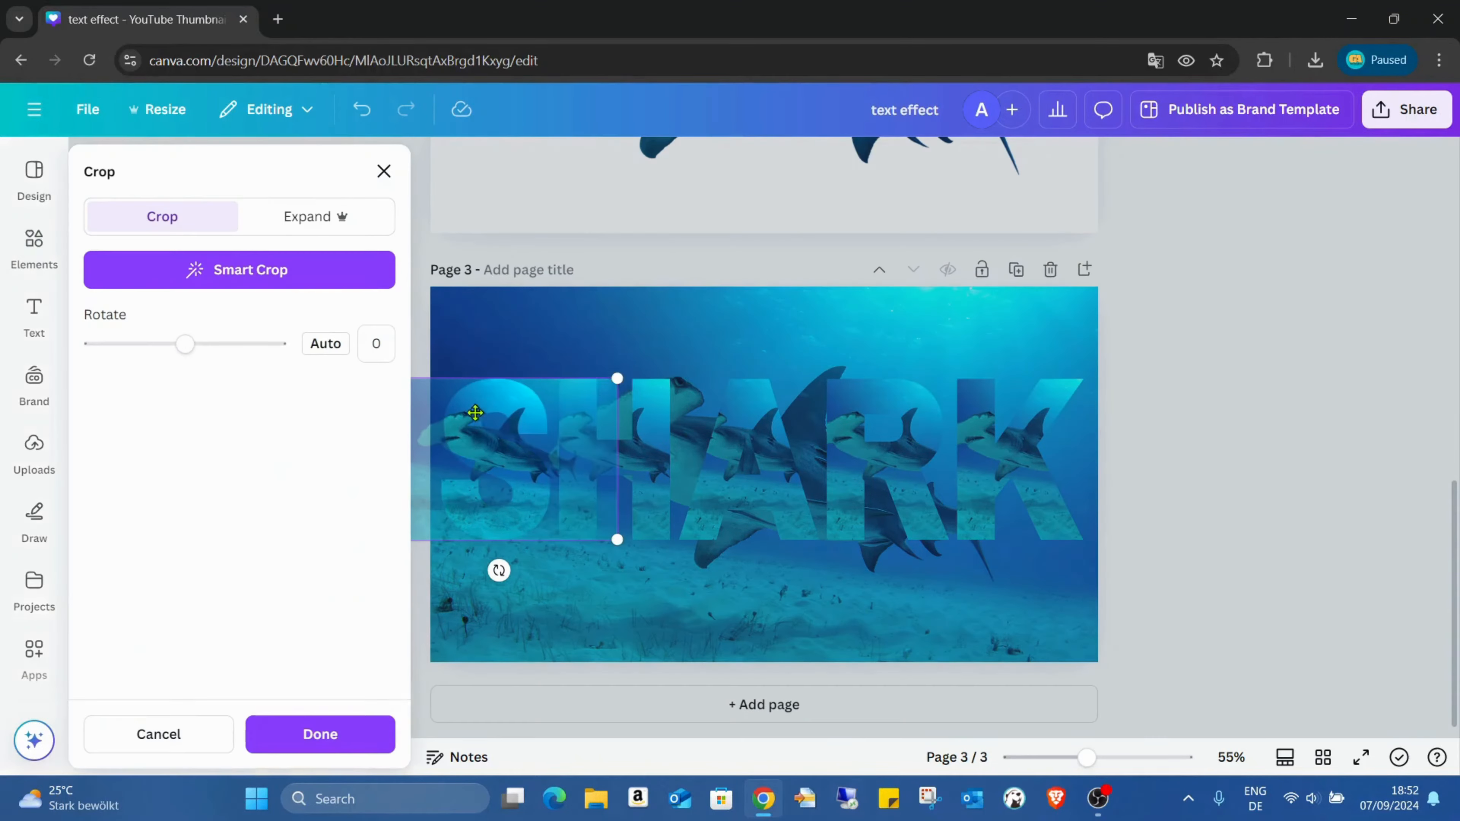
left_click_drag(608, 386, 761, 309)
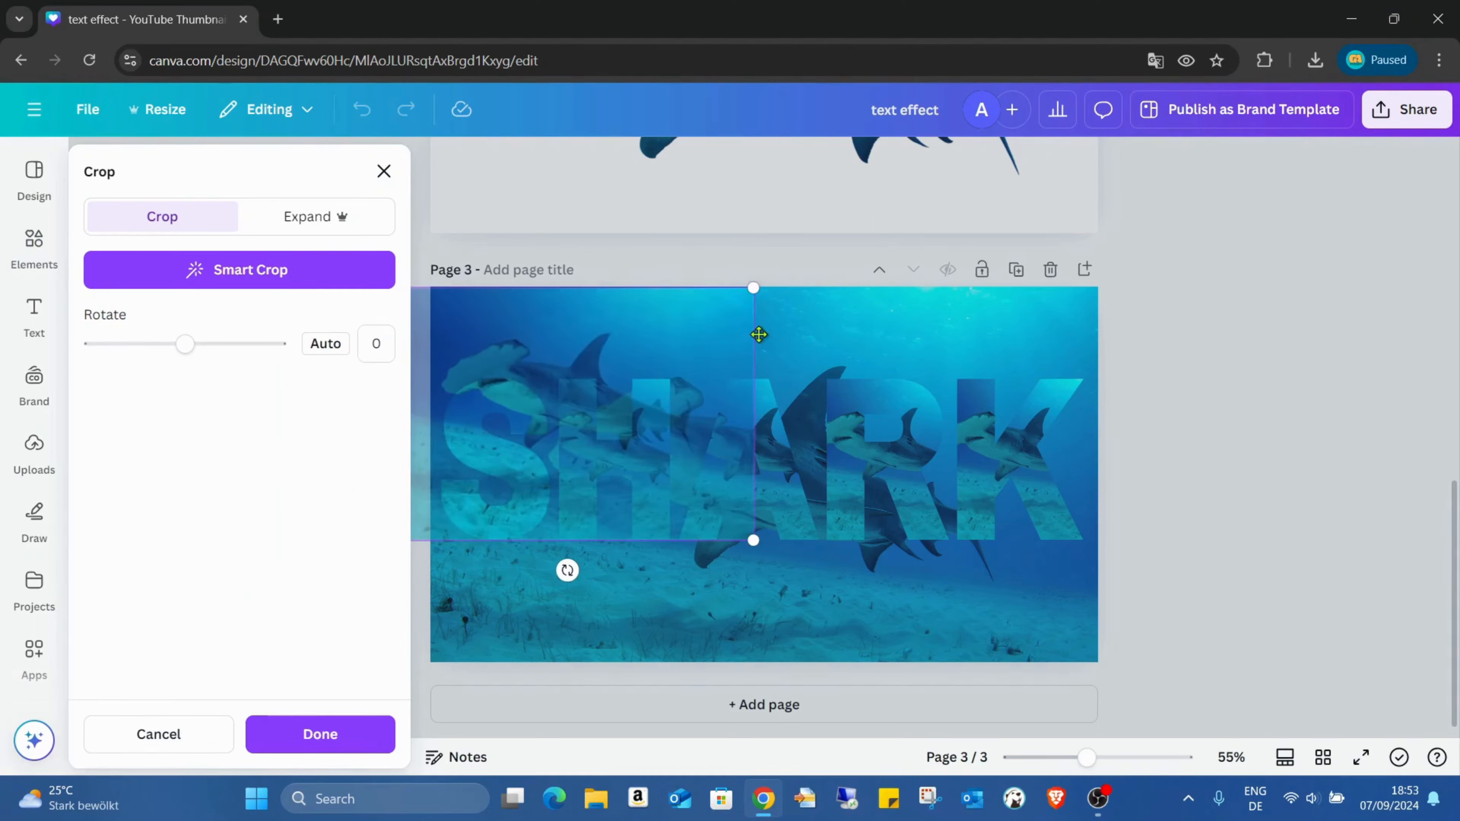
left_click_drag(581, 325, 907, 299)
left_click_drag(824, 544, 1126, 702)
left_click(1156, 551)
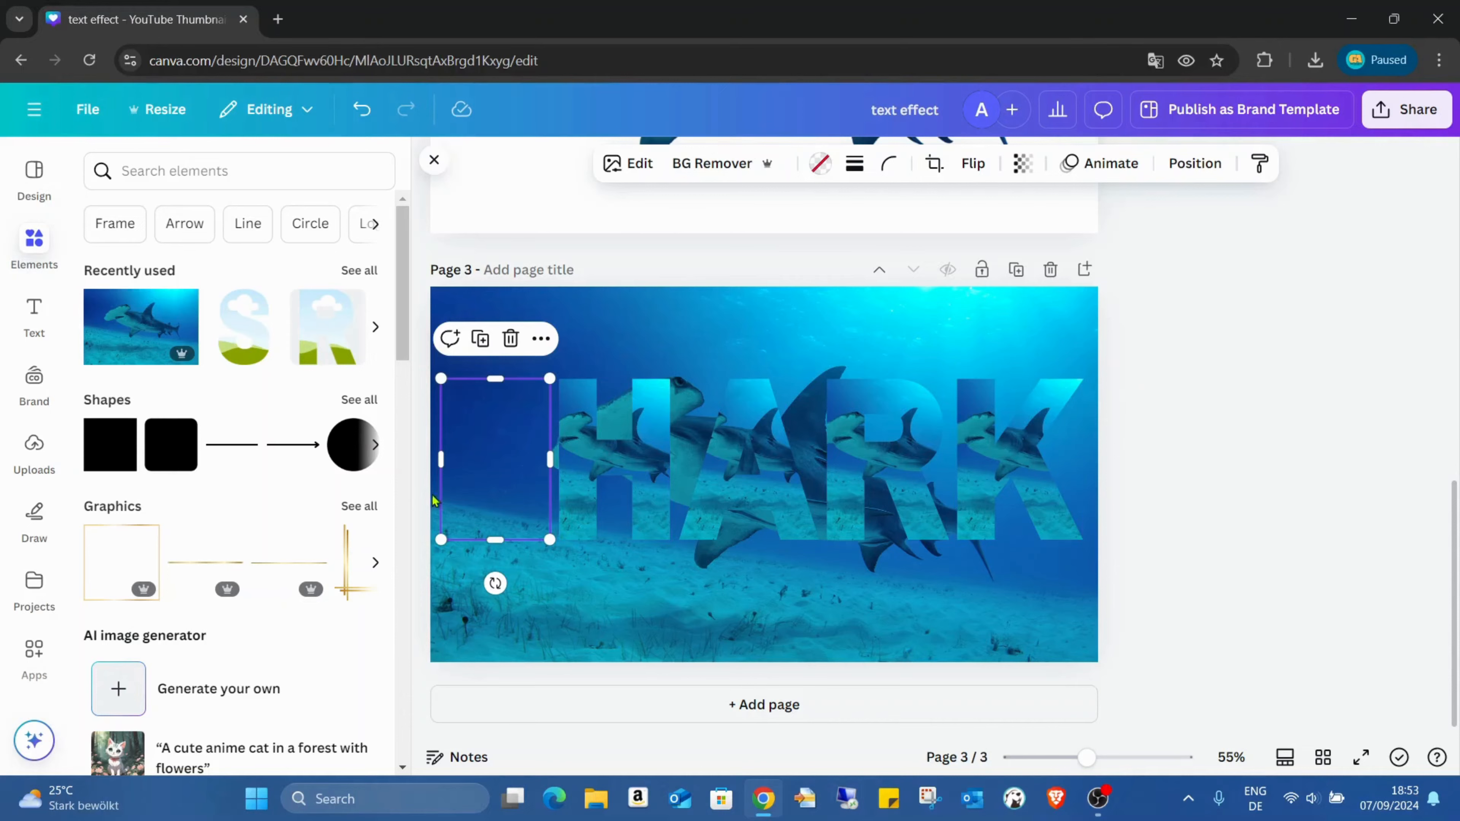
Scale up the photo inside the H frame until its shark matches the background shark.
double_click(642, 457)
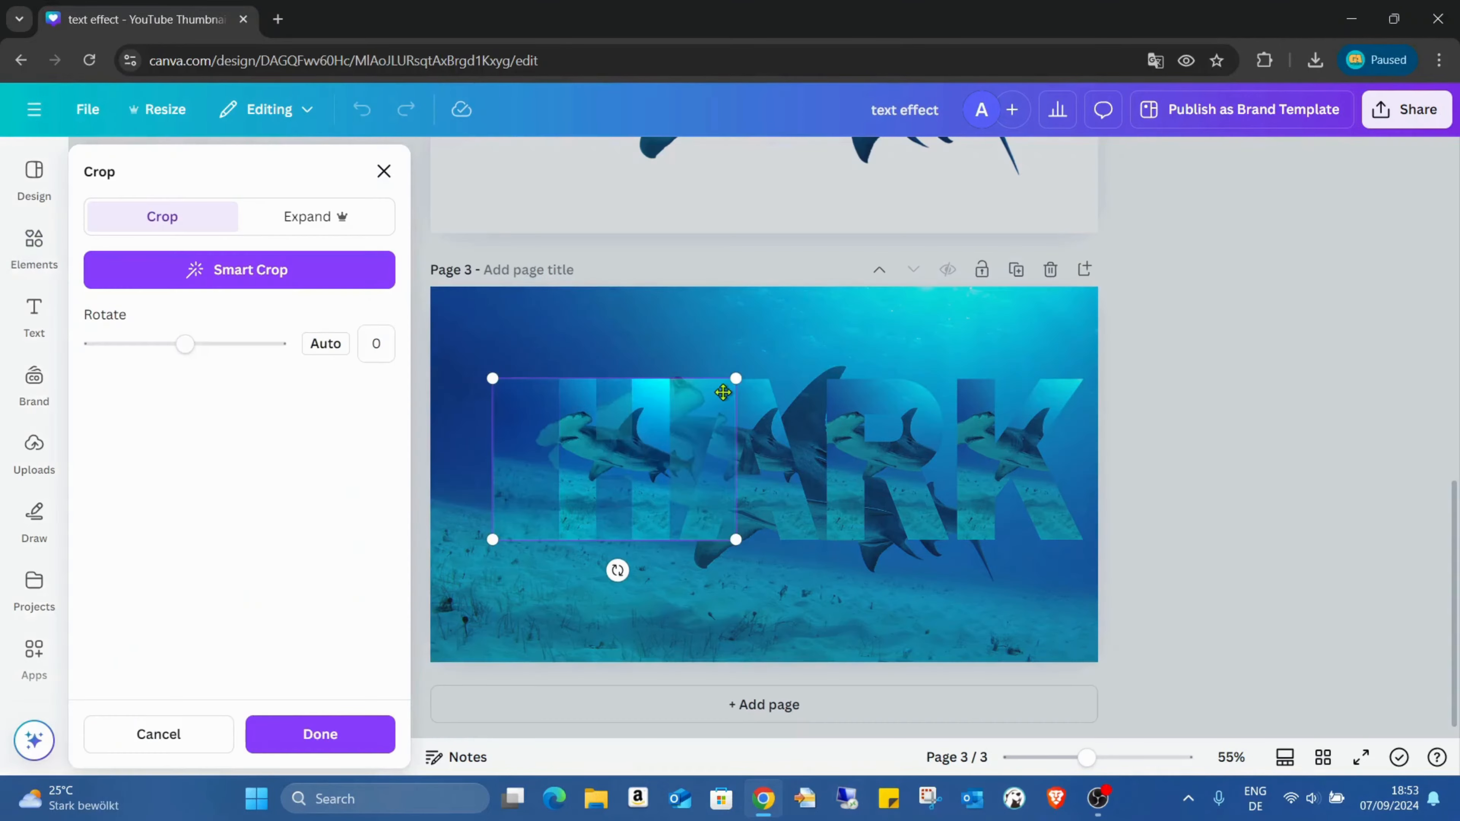
left_click_drag(729, 387, 872, 287)
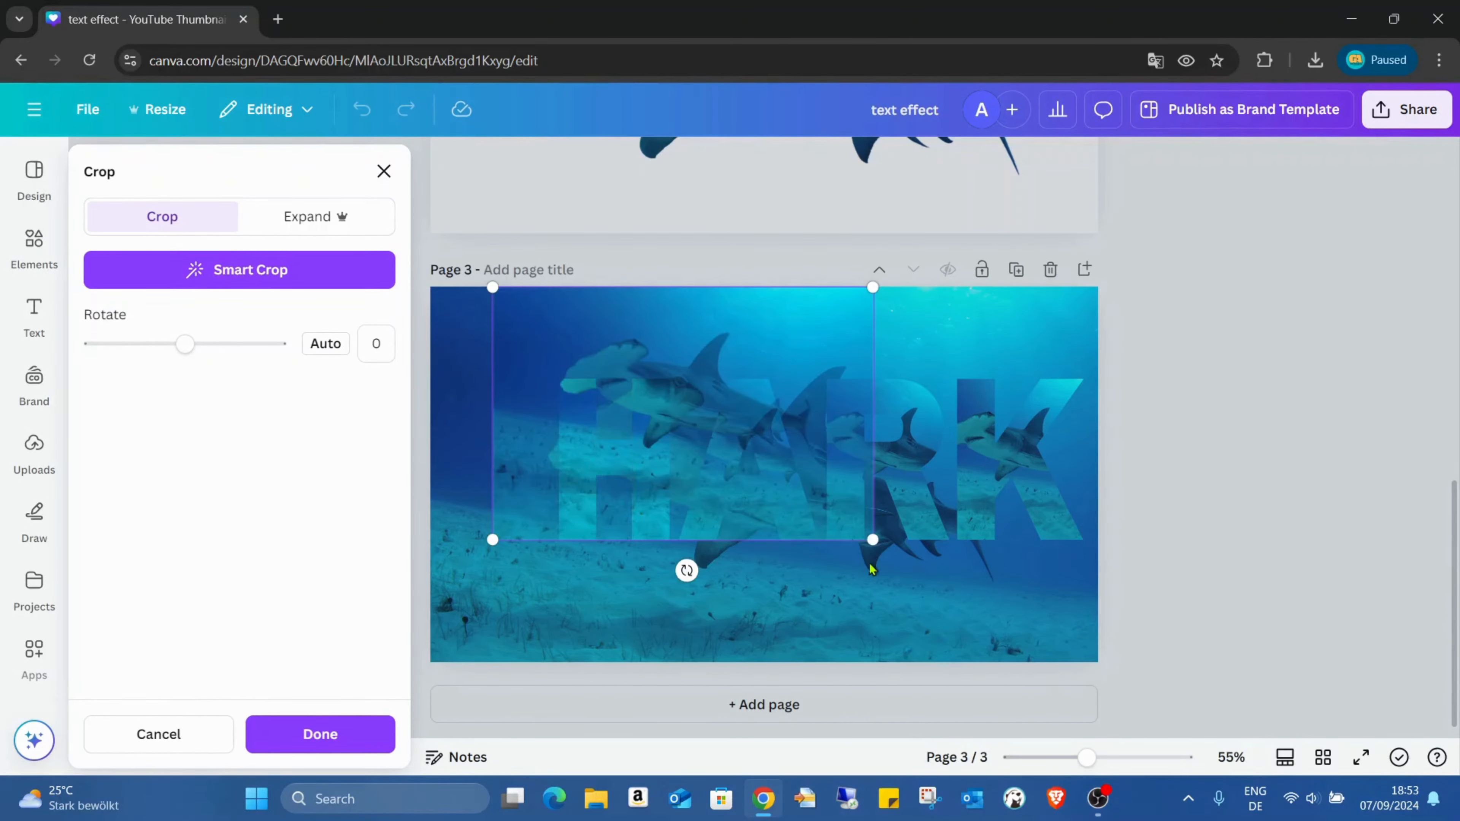
left_click_drag(877, 542, 1126, 653)
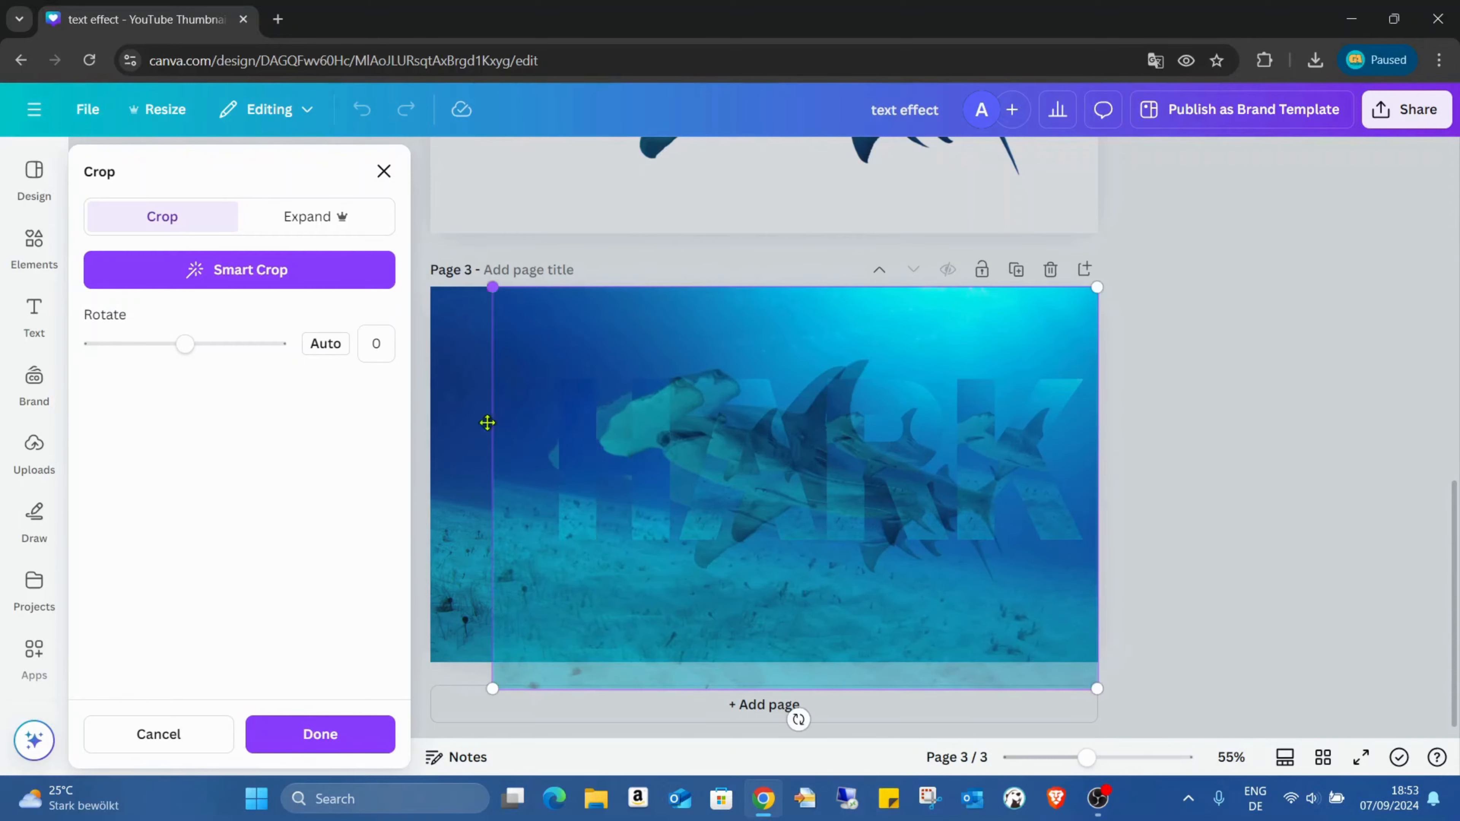
left_click_drag(485, 694, 409, 718)
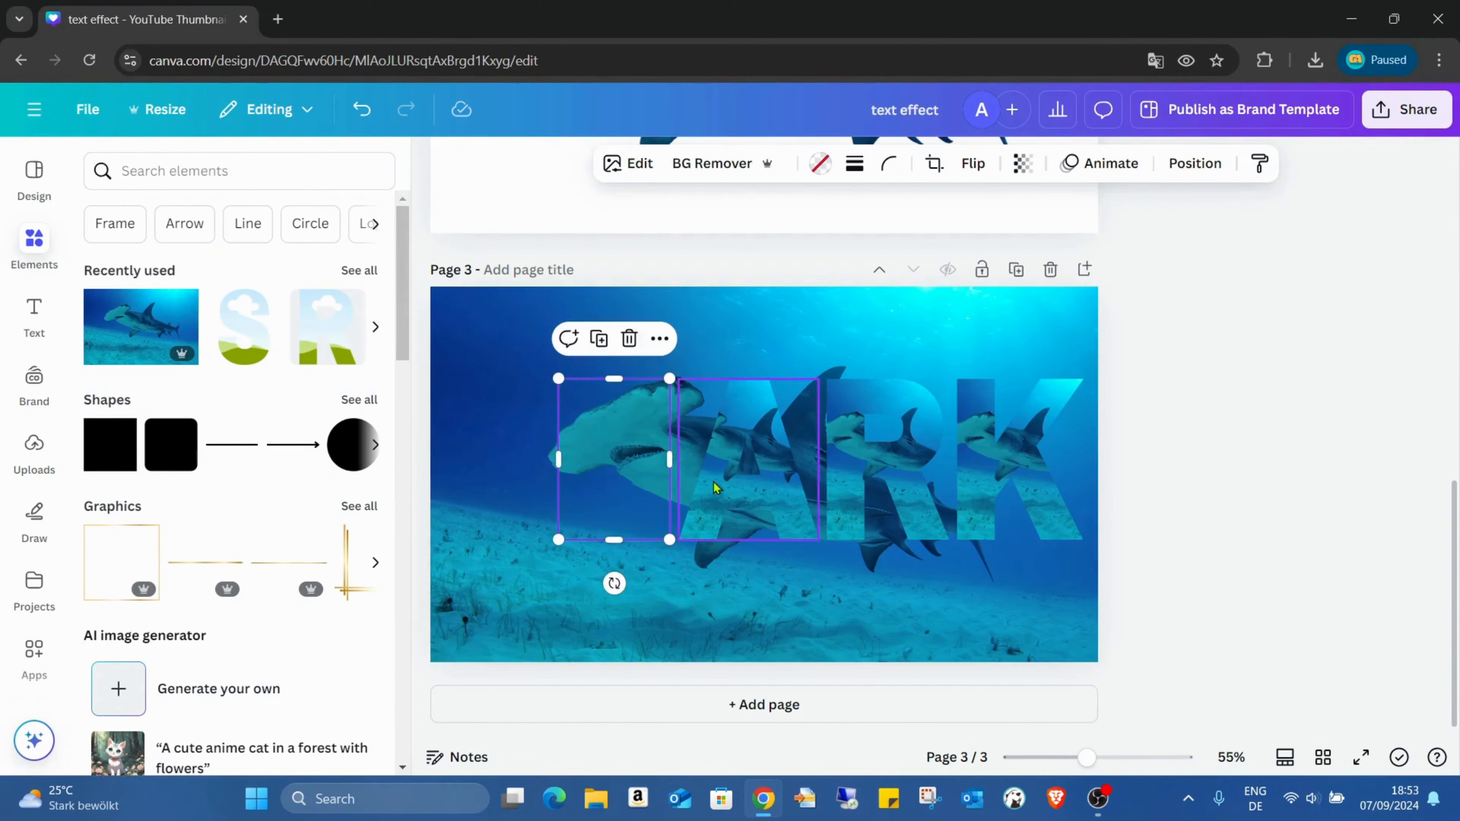
Enlarge the photo inside the A frame to full page width so it coincides with the background photo.
left_click(753, 448)
double_click(805, 379)
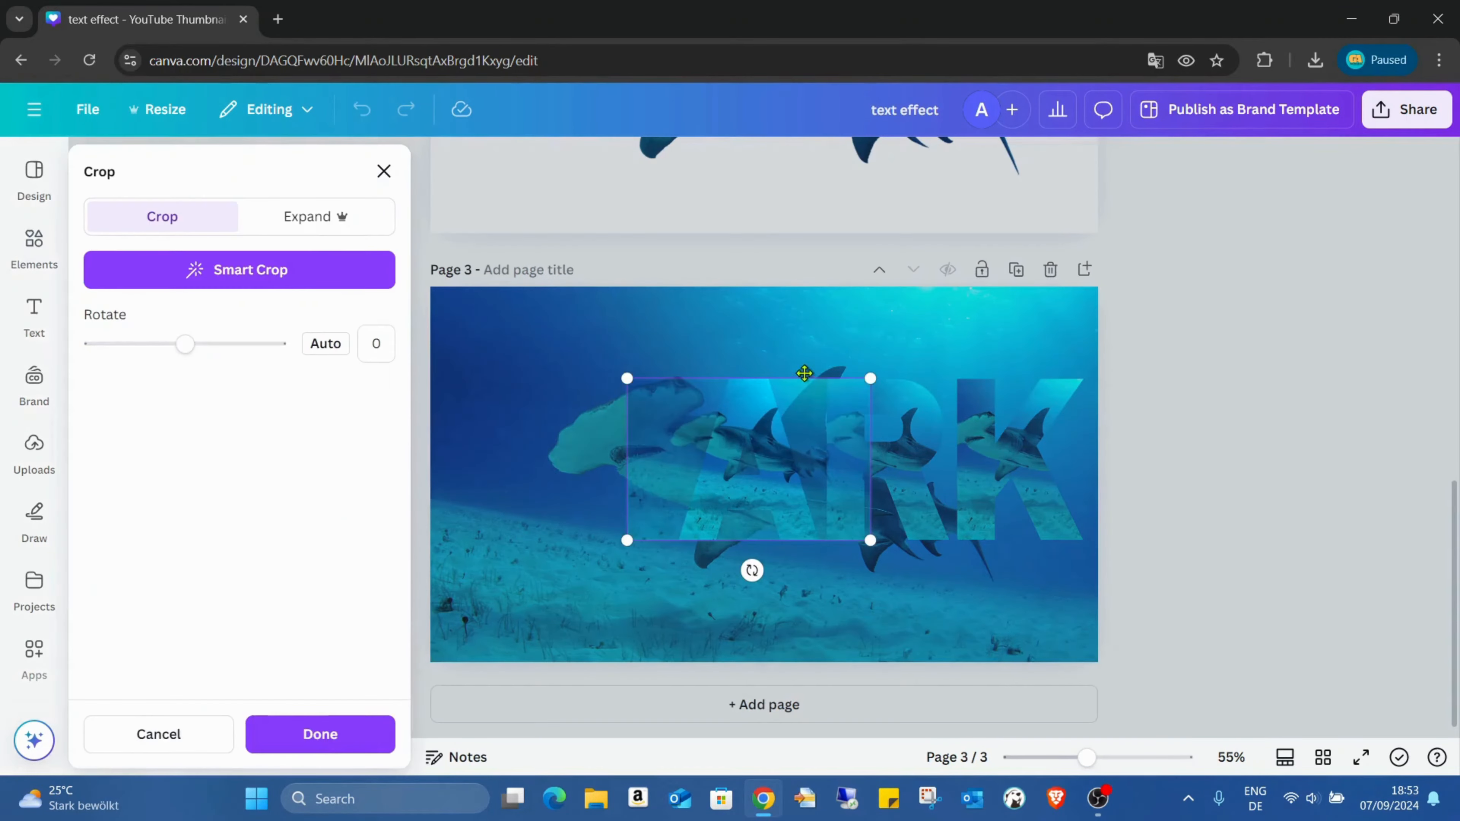
left_click_drag(855, 380, 1007, 297)
left_click_drag(1010, 540, 1074, 635)
left_click(611, 620)
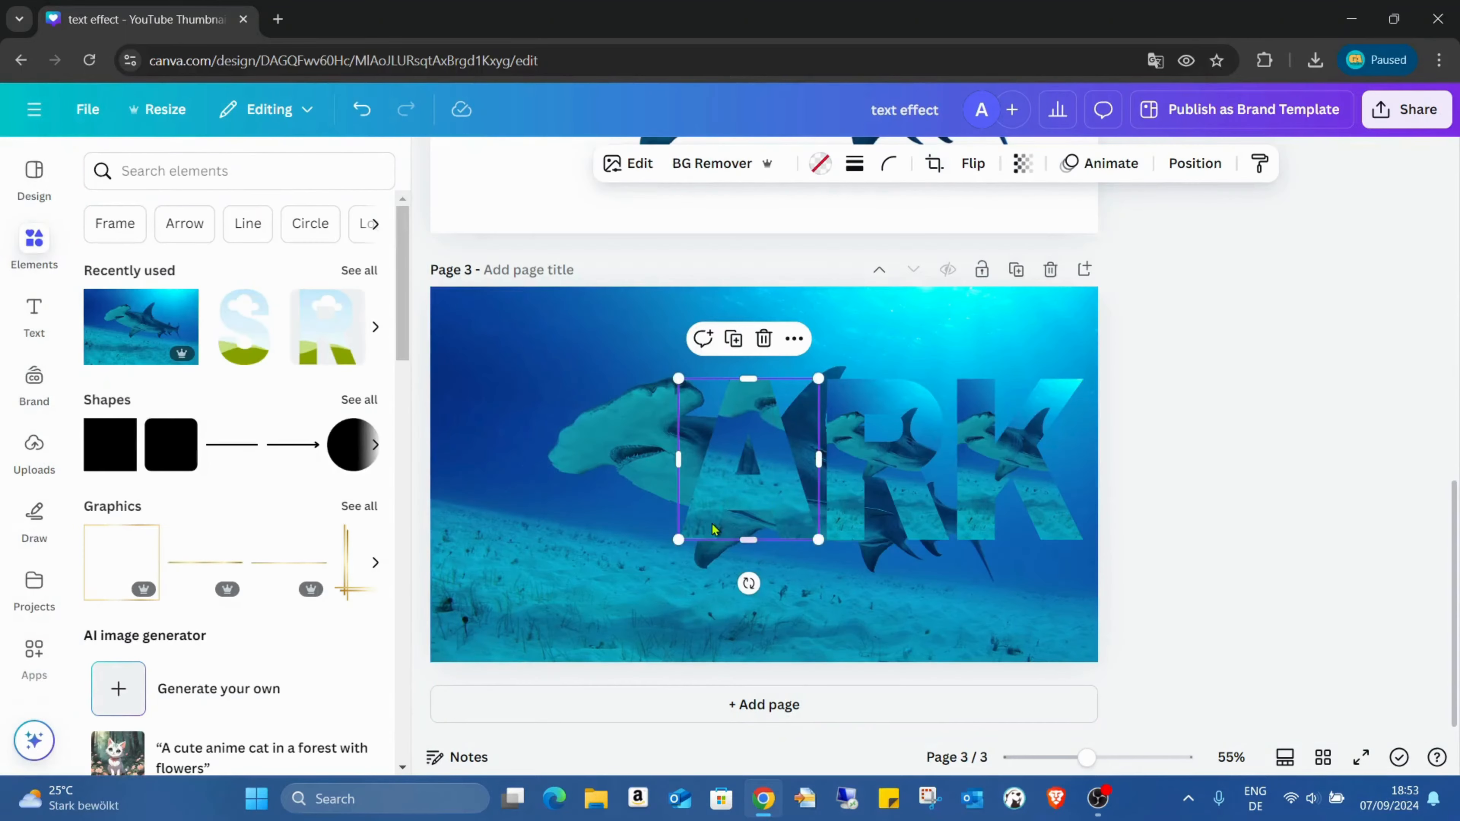
double_click(754, 503)
left_click_drag(627, 598, 424, 726)
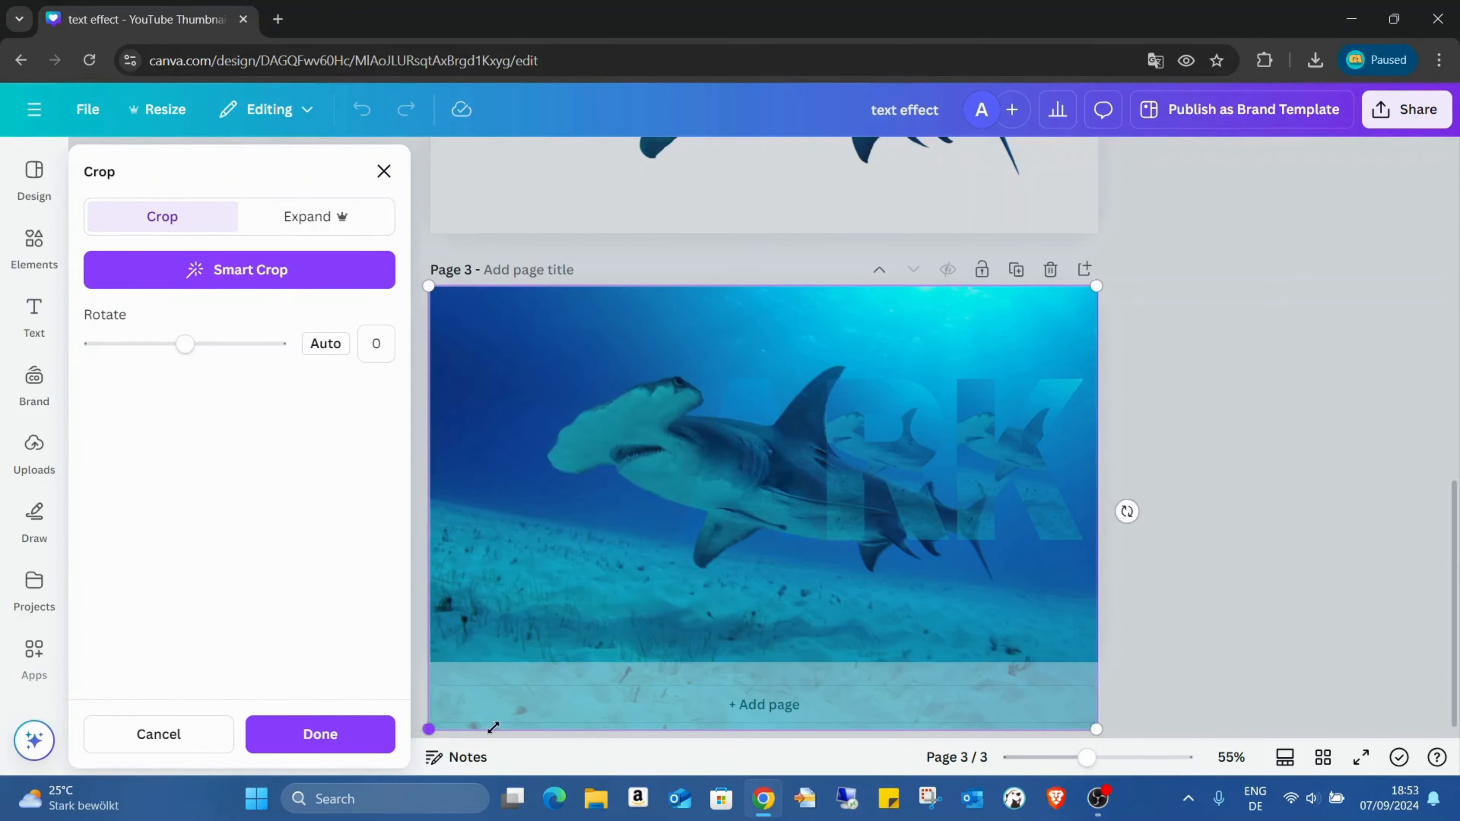
left_click(1300, 457)
Resize the photo inside the R frame to the background photo's size and position.
double_click(873, 475)
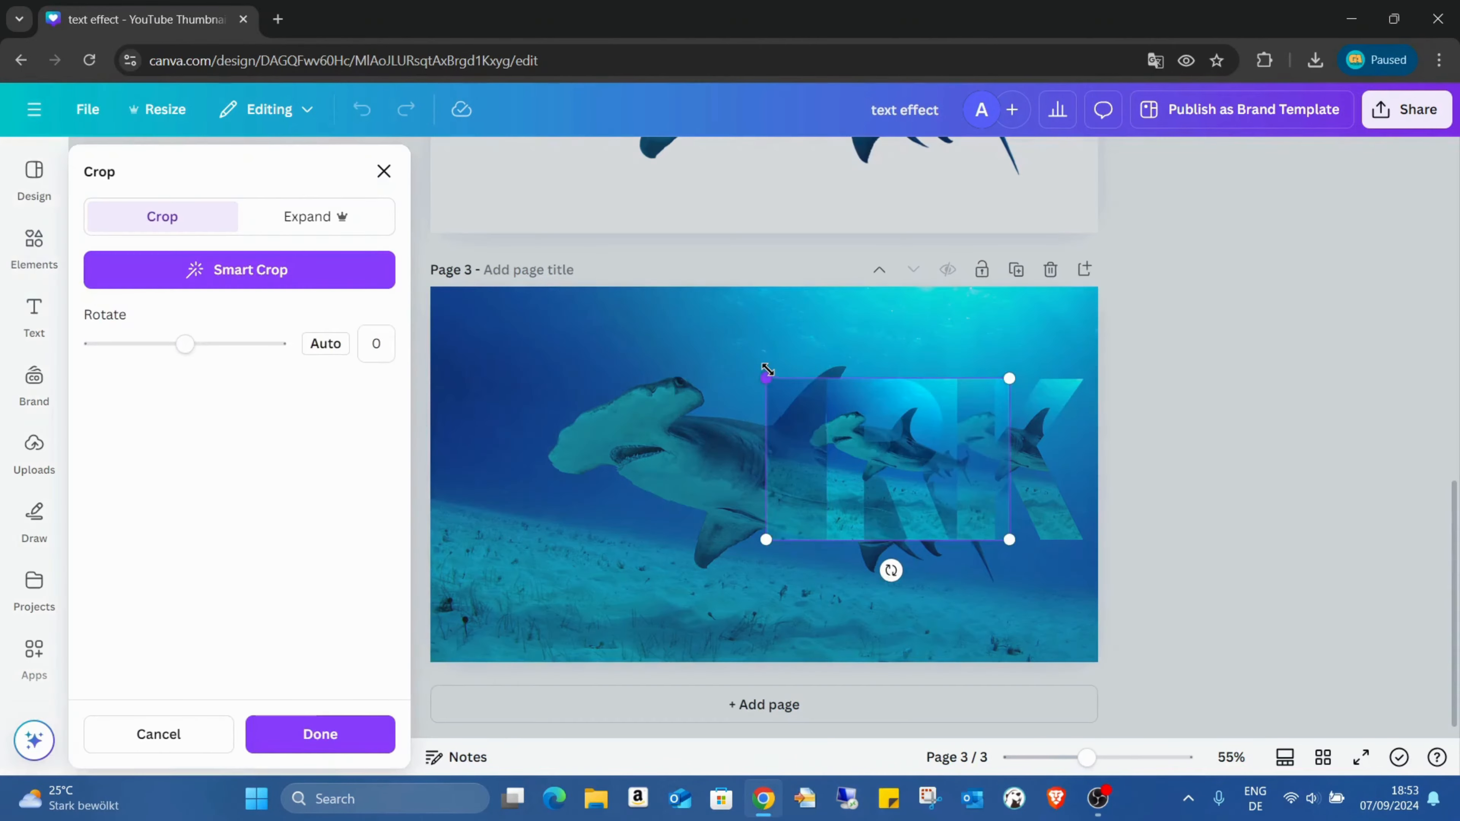
left_click_drag(767, 370, 635, 266)
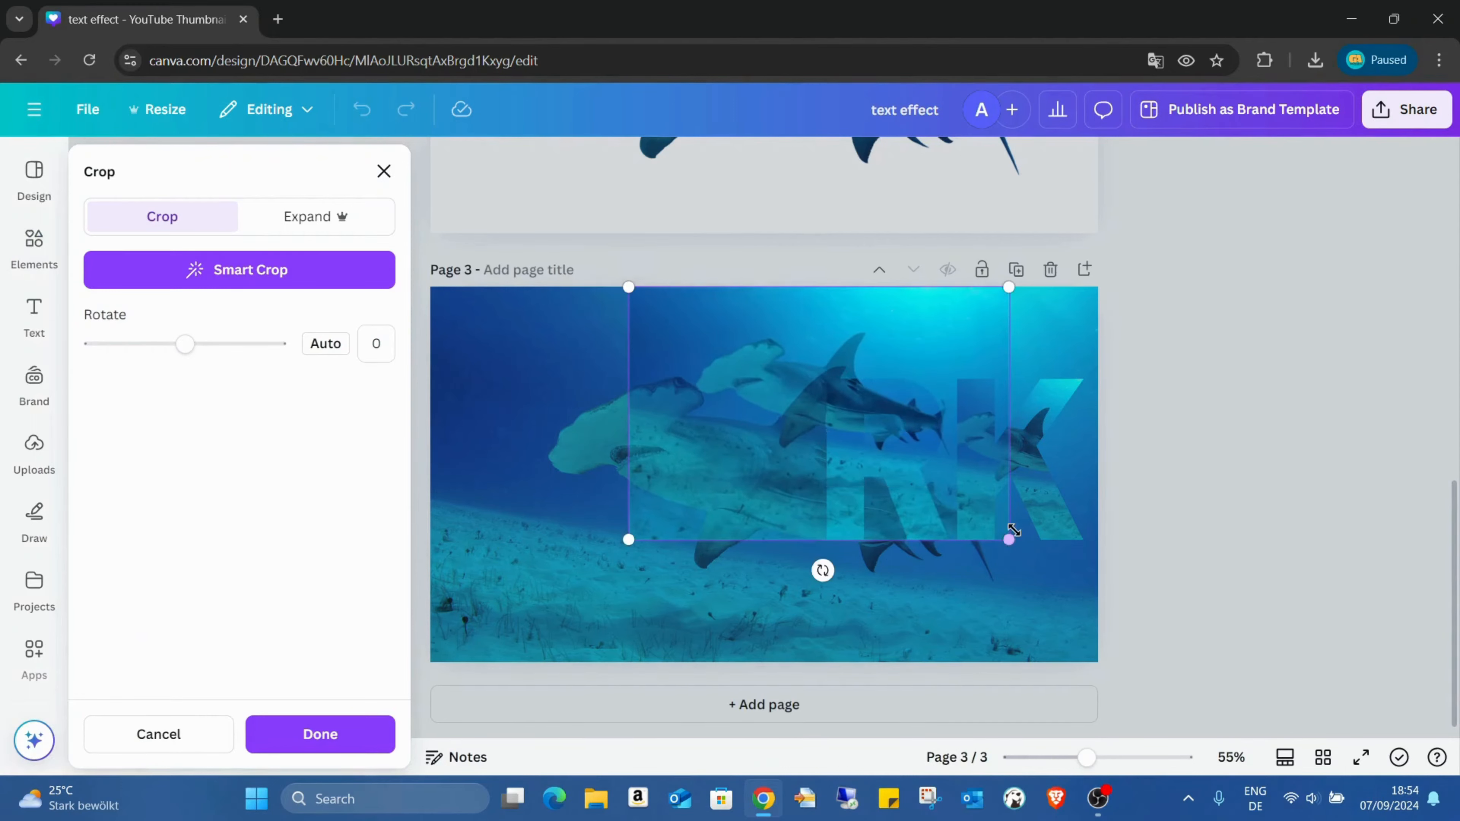
left_click_drag(1012, 536, 1083, 609)
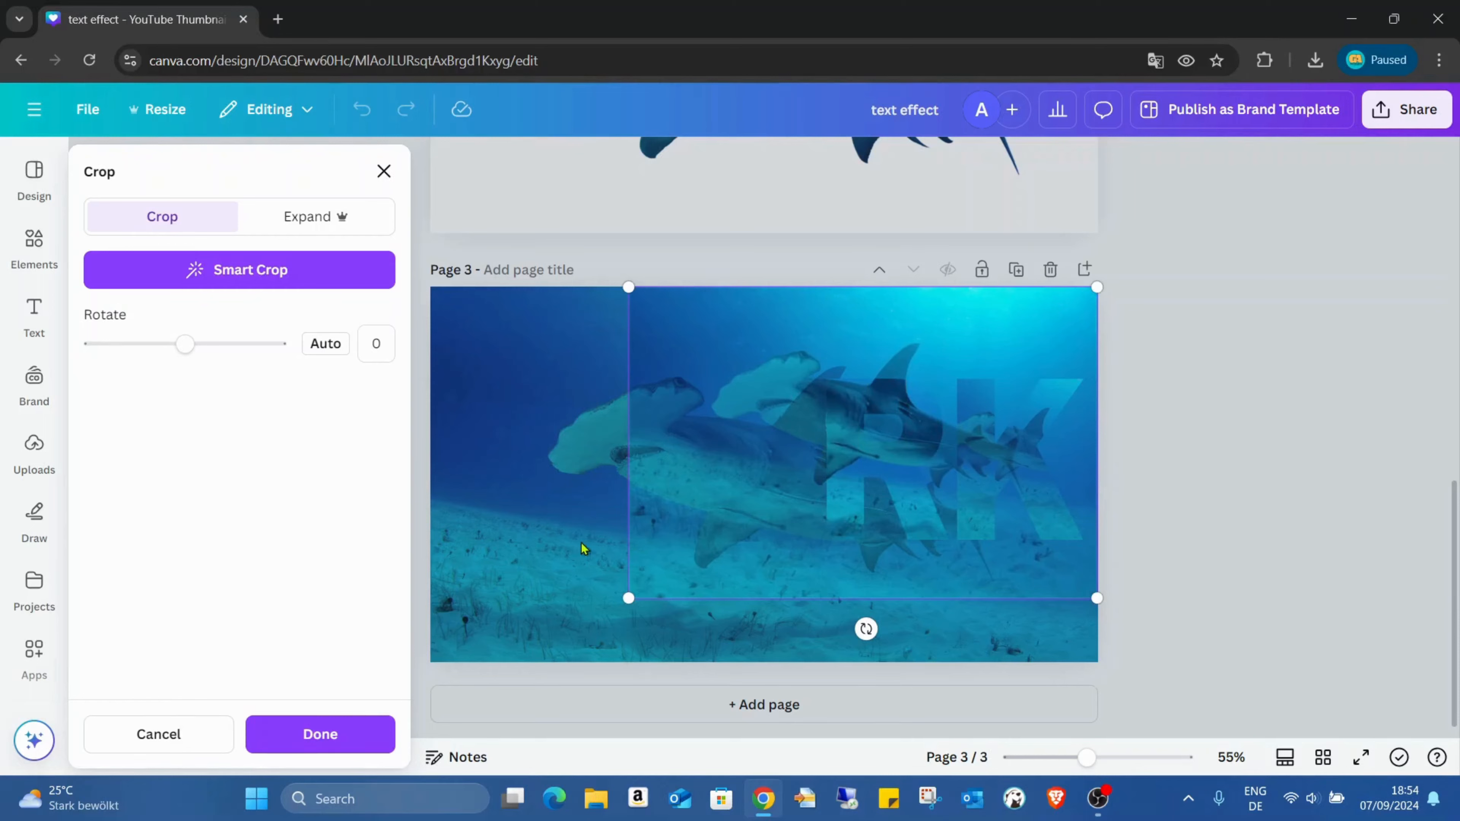
left_click_drag(629, 601, 404, 691)
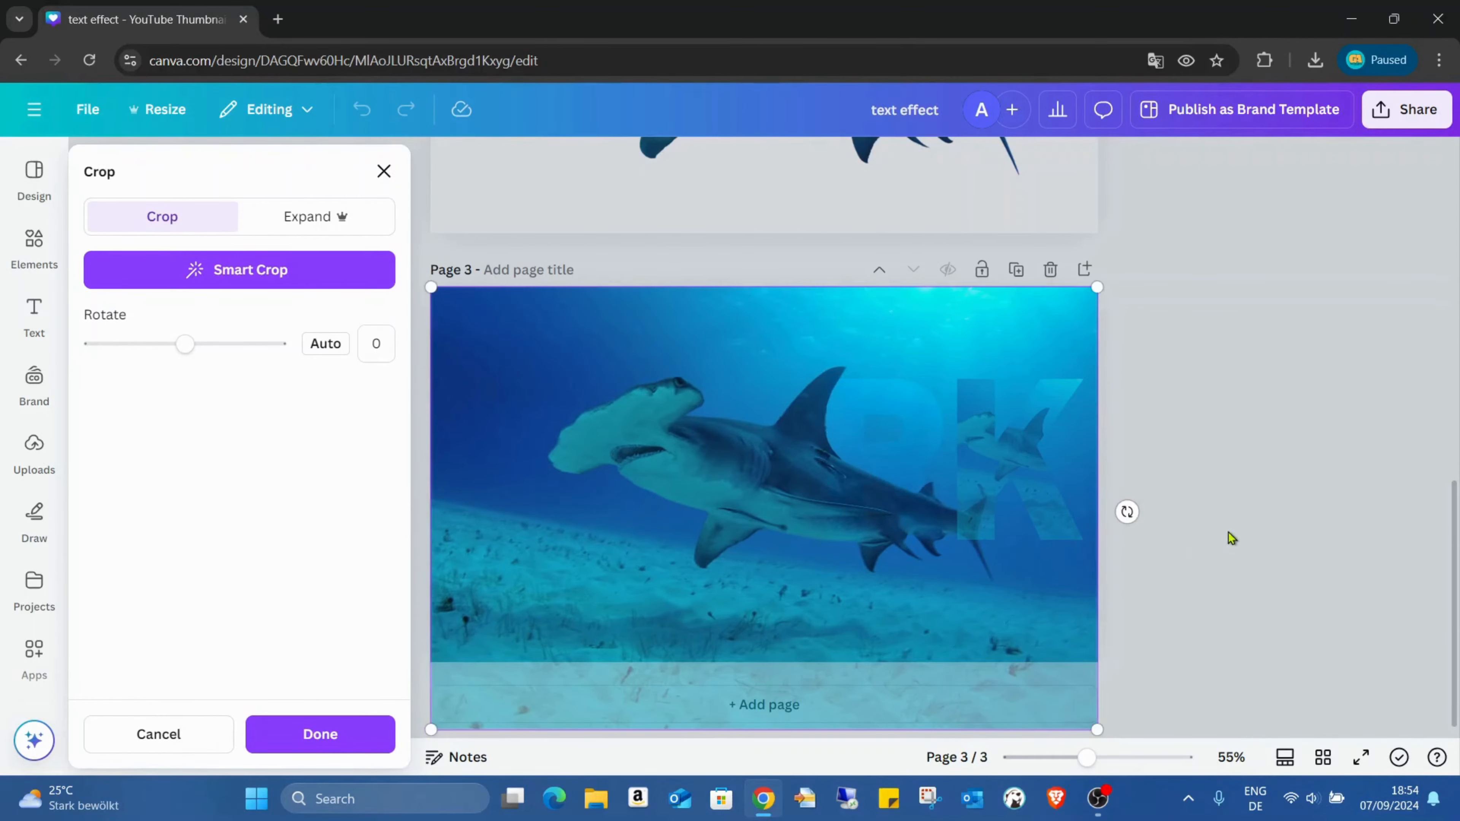
left_click(1200, 522)
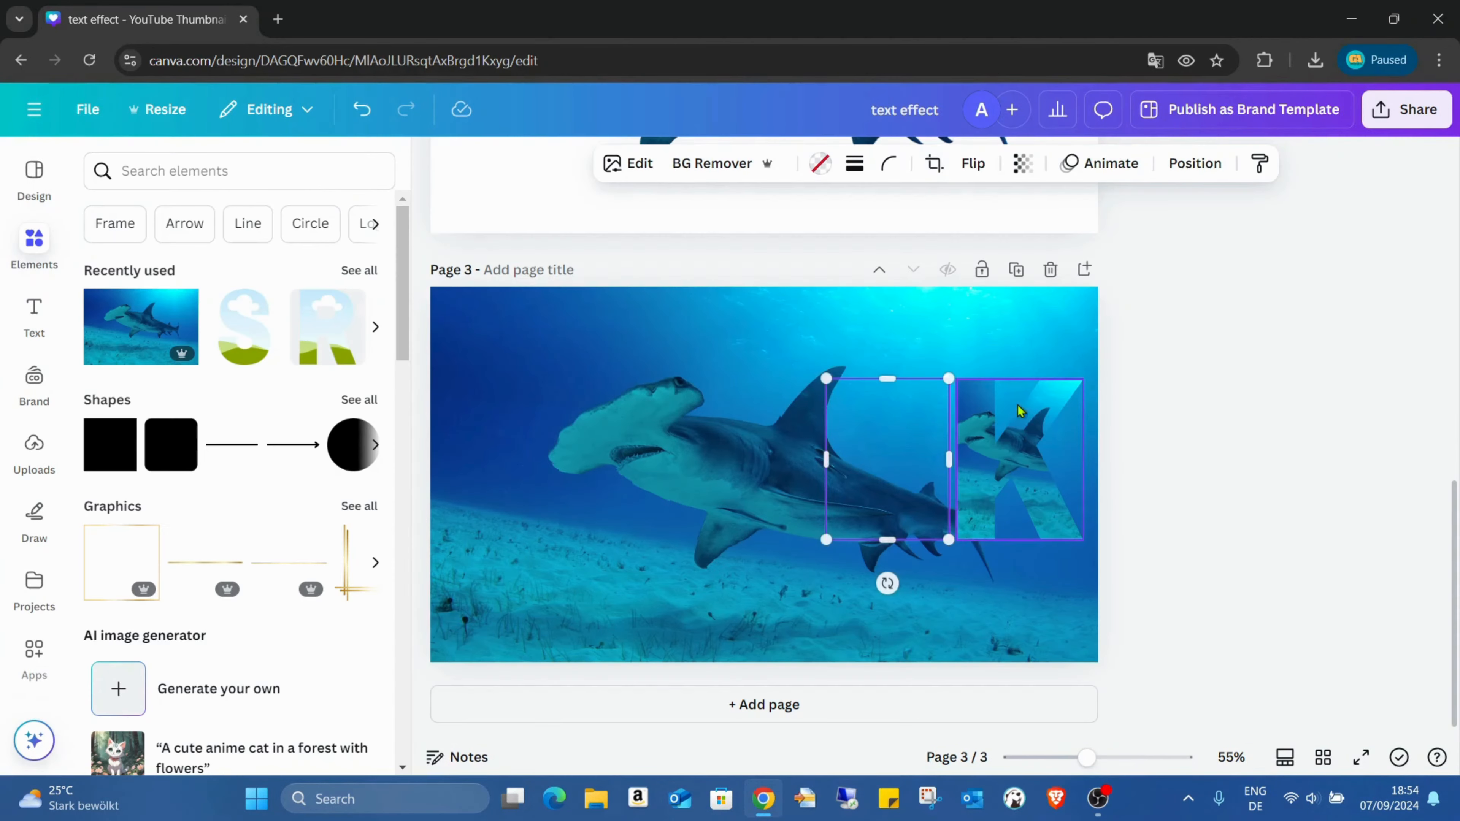
Shift and enlarge the photo inside the K frame so it overlaps the background photo exactly.
left_click(990, 480)
double_click(1006, 481)
left_click_drag(900, 377, 761, 318)
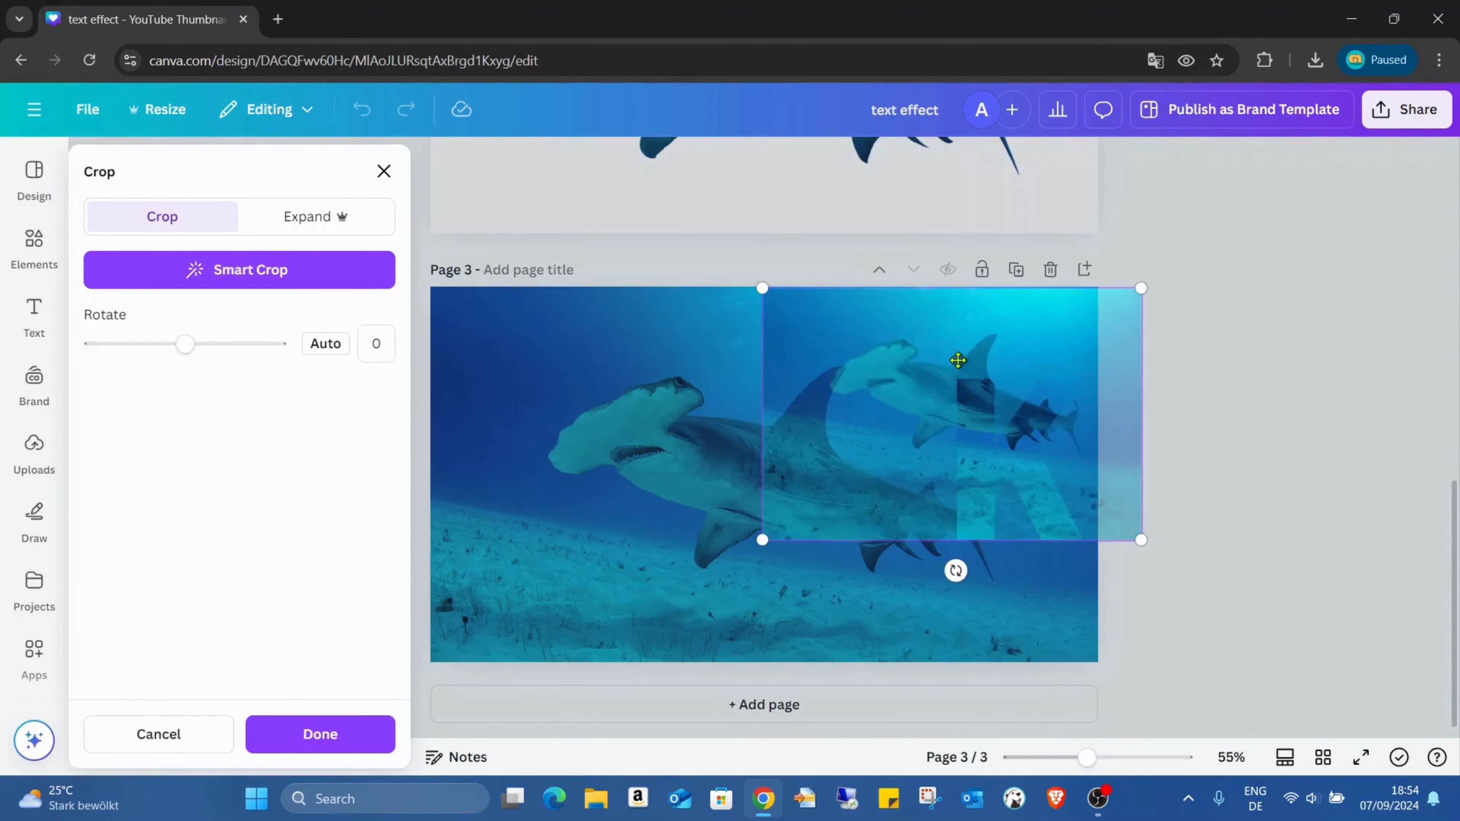
left_click_drag(955, 359, 904, 357)
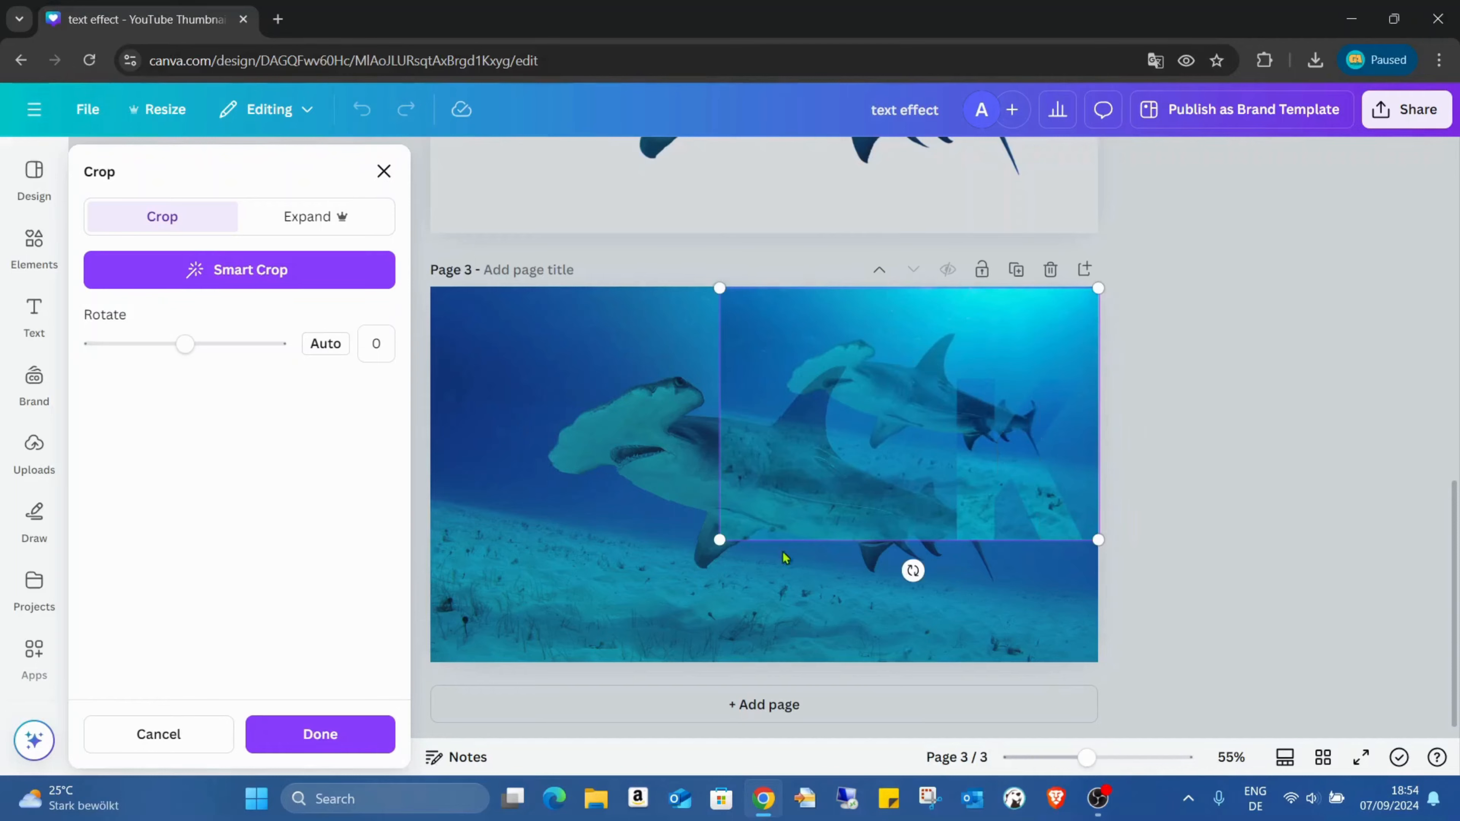
left_click_drag(720, 540, 397, 683)
left_click(1113, 542)
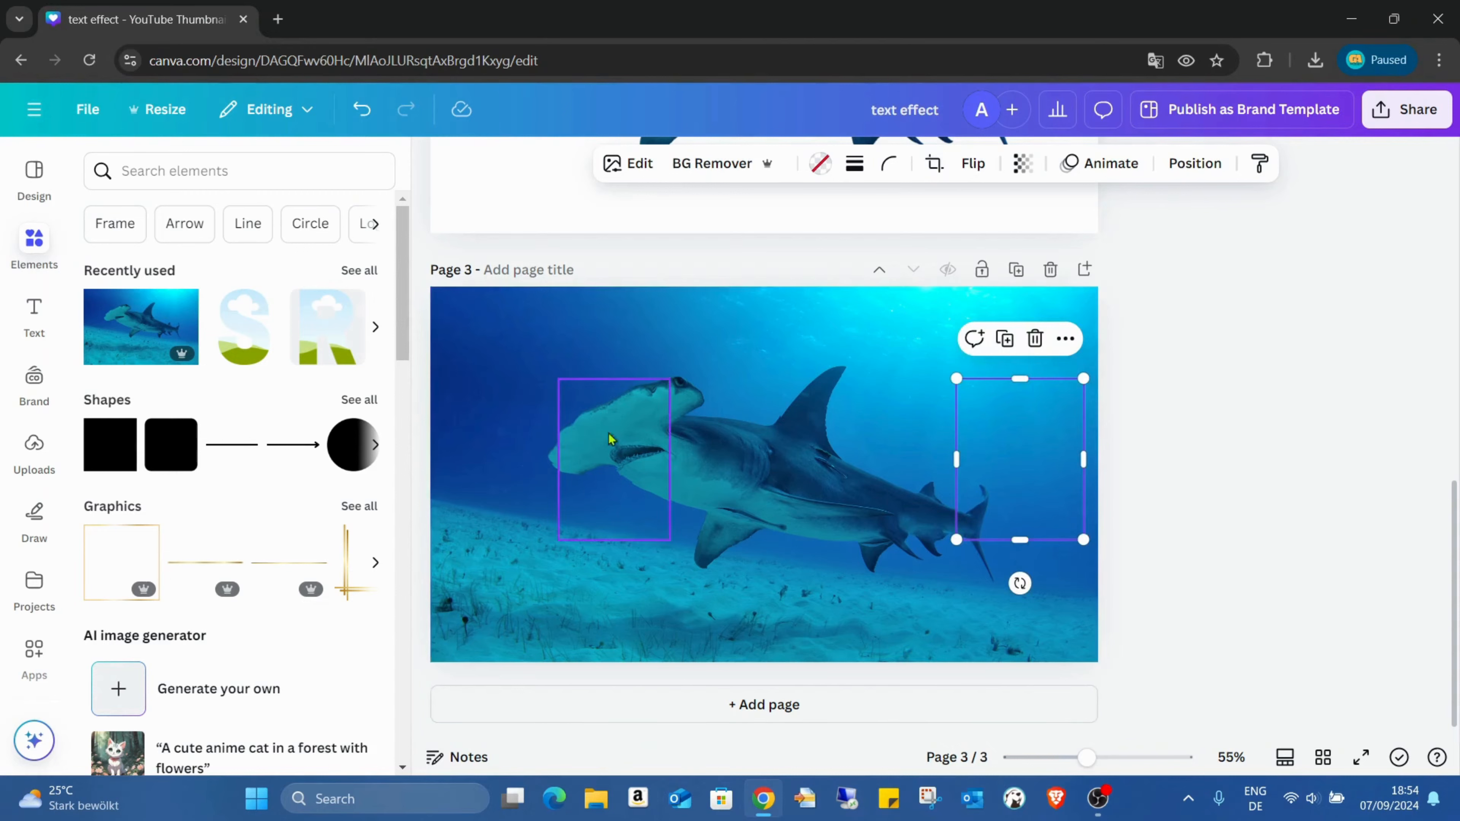
Remove the background of the full-page shark photo on page 3 and compare the design with page 1.
left_click(826, 321)
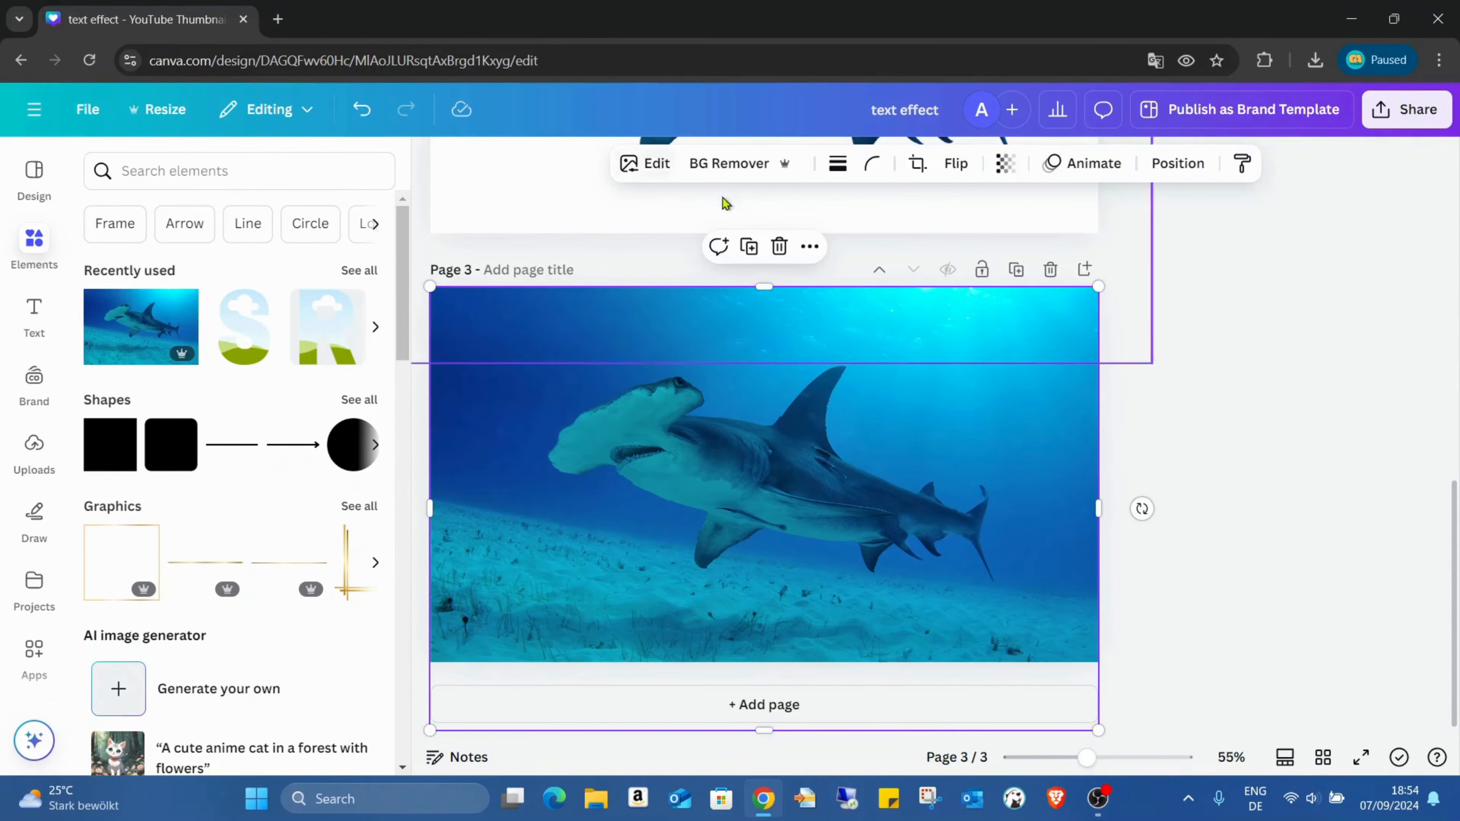
left_click(730, 163)
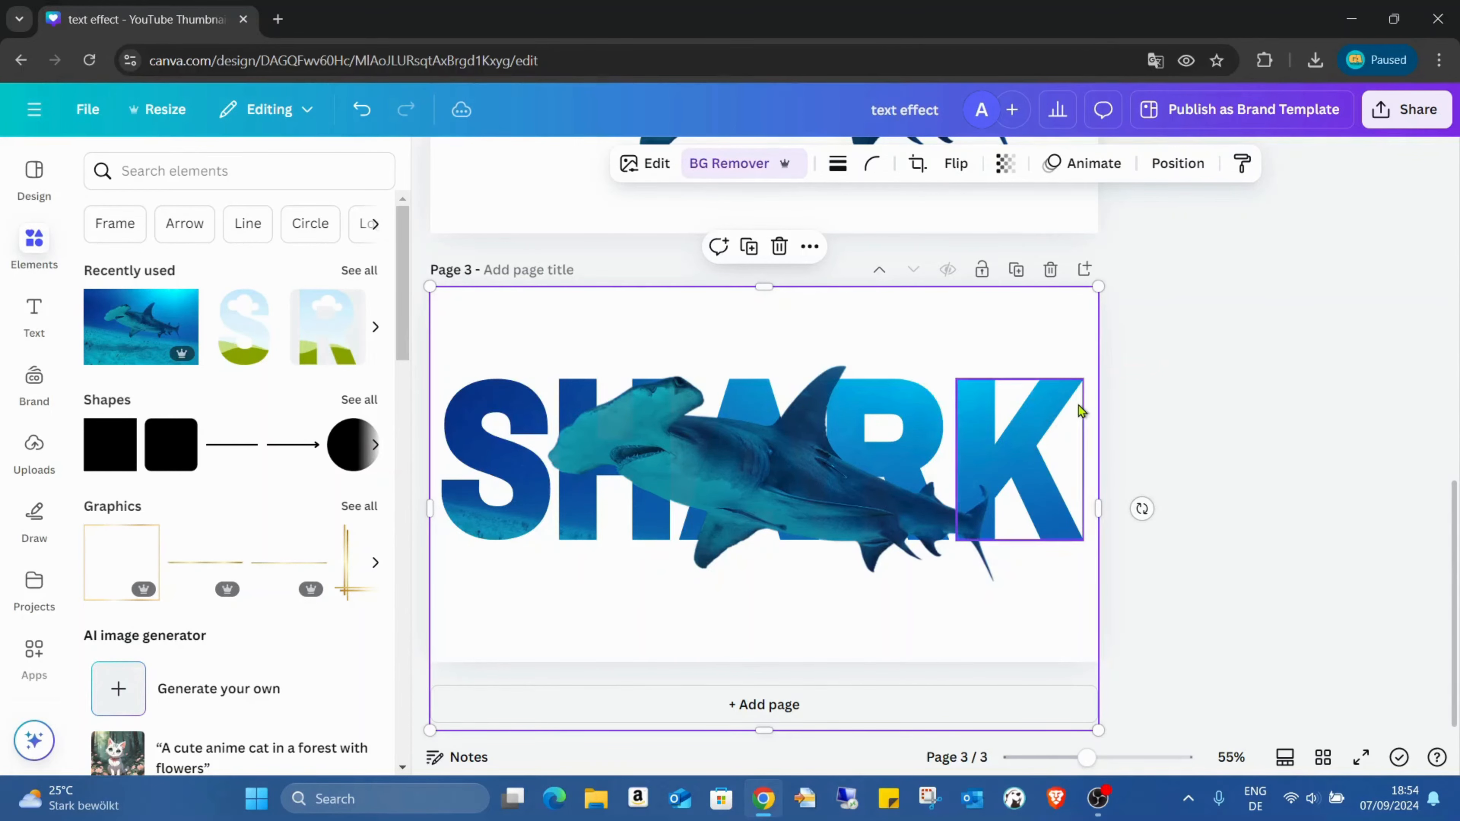
scroll(1081, 408, "up", 5)
scroll(503, 471, "up", 3)
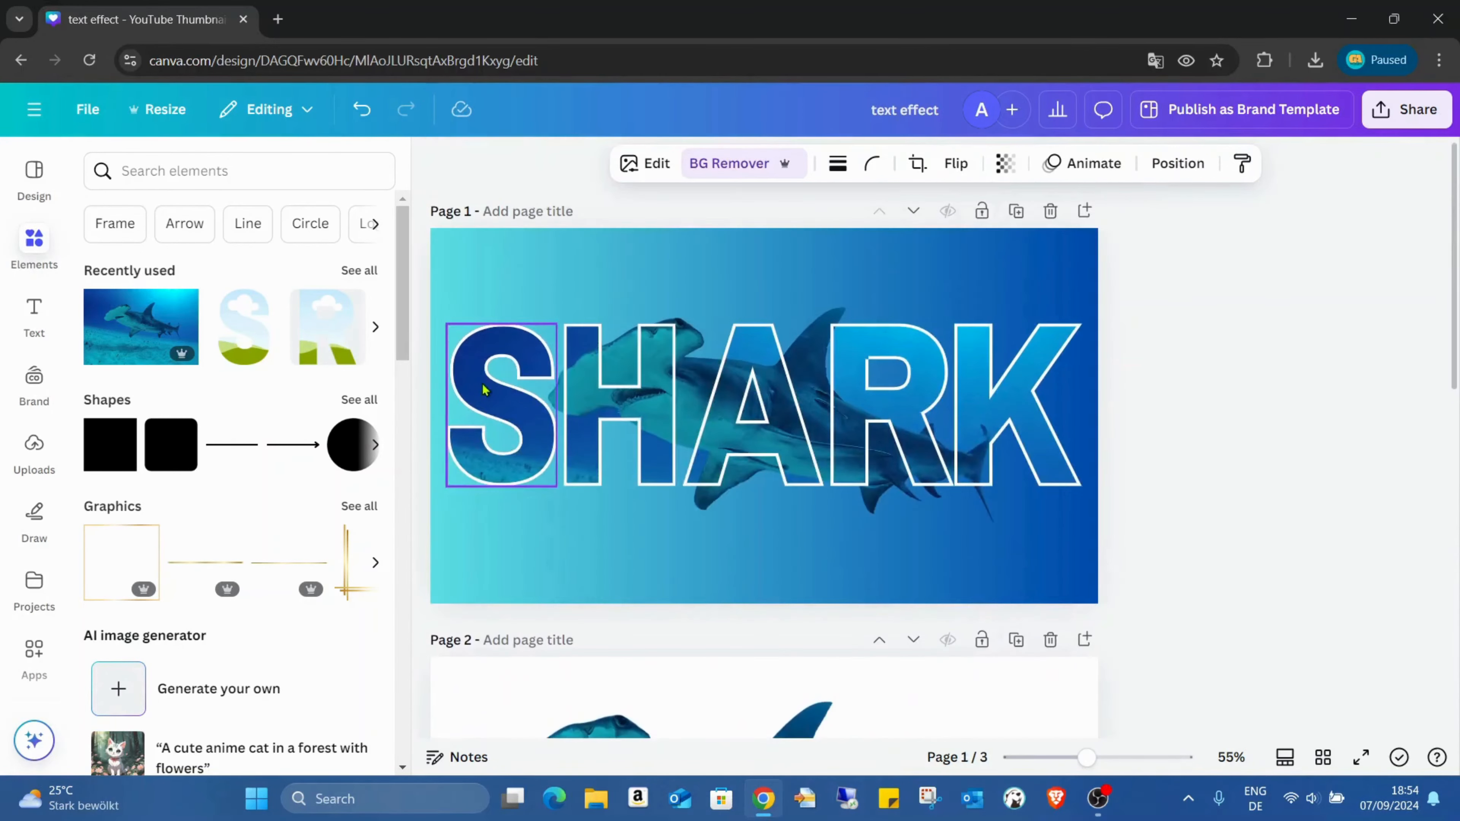
scroll(764, 387, "down", 8)
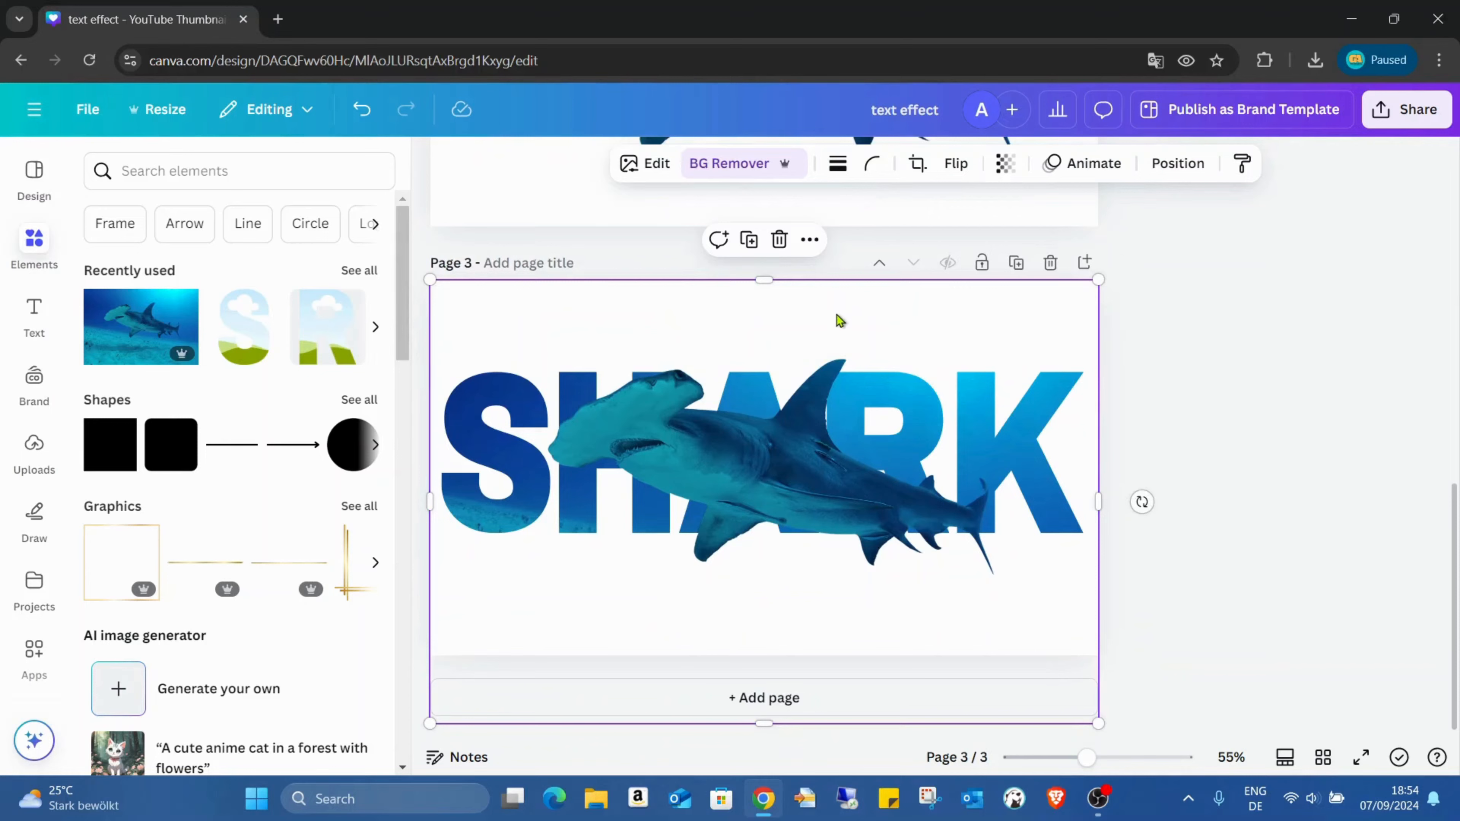
Fill page 3's background with the turquoise-to-dark-blue gradient, moving the cutout shark down to reach the page and back into alignment.
left_click_drag(840, 320, 835, 351)
left_click(840, 300)
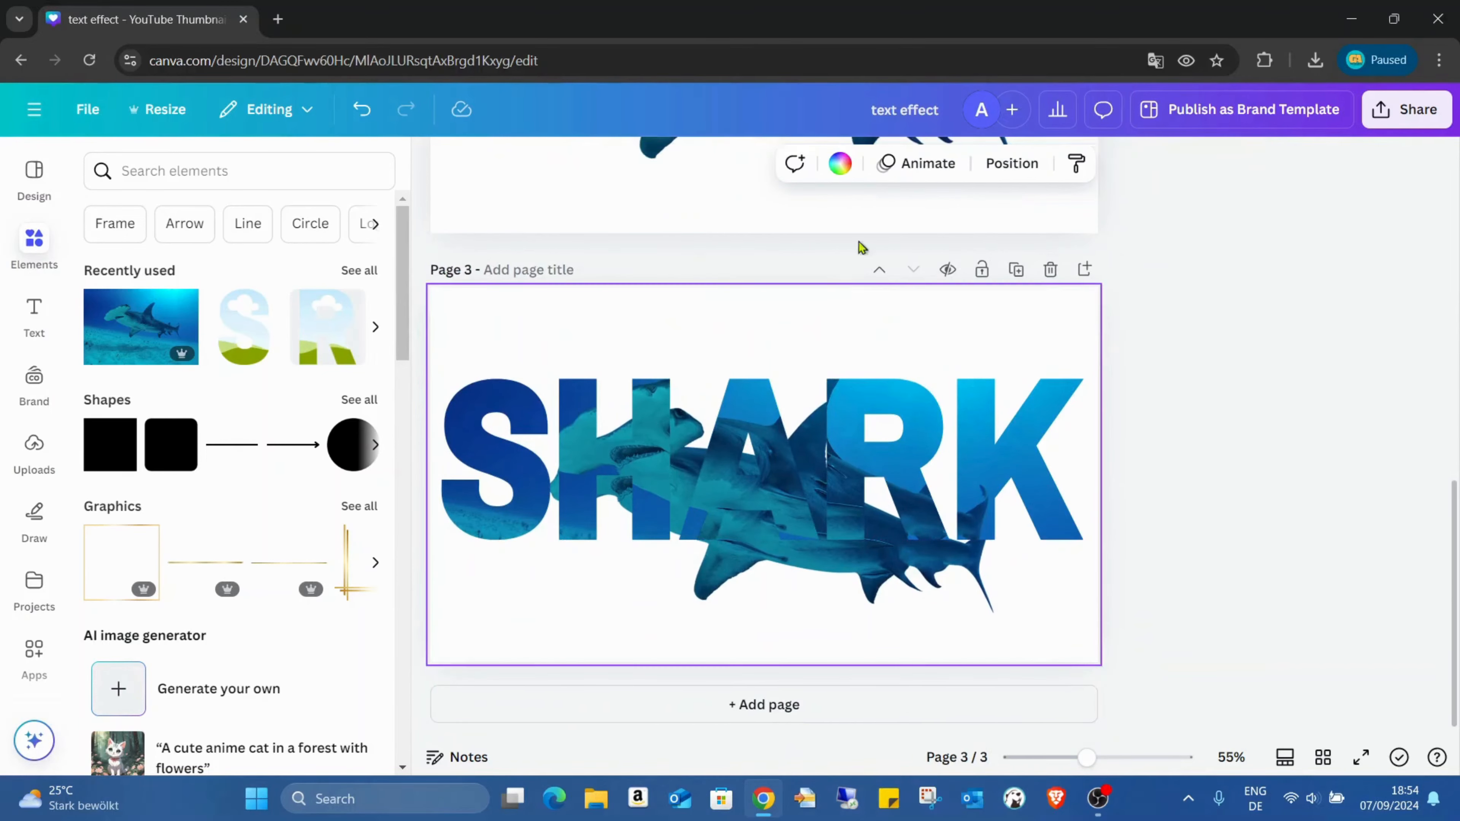
left_click(840, 162)
scroll(288, 460, "down", 3)
scroll(287, 460, "down", 3)
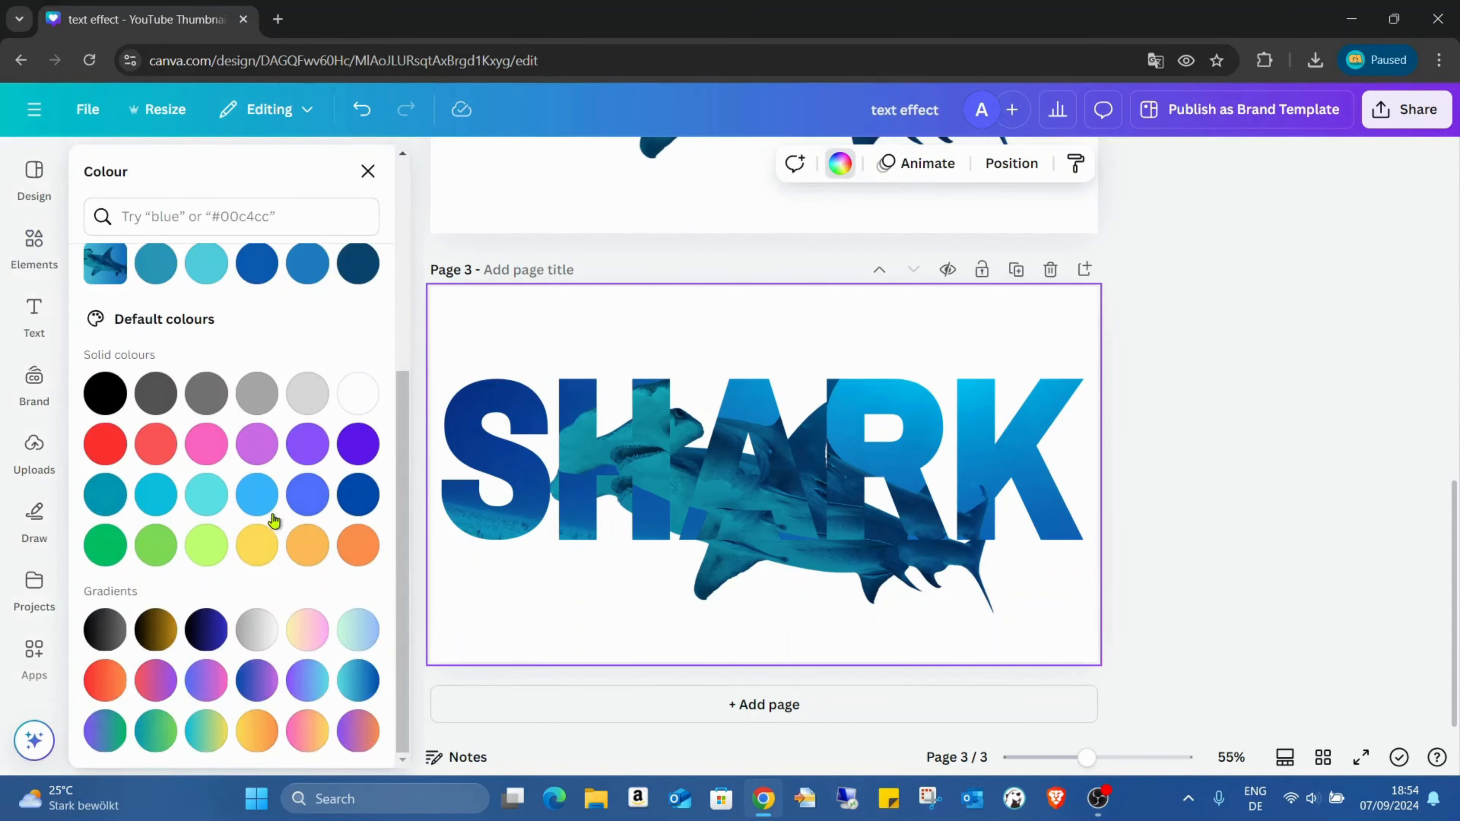
left_click(358, 680)
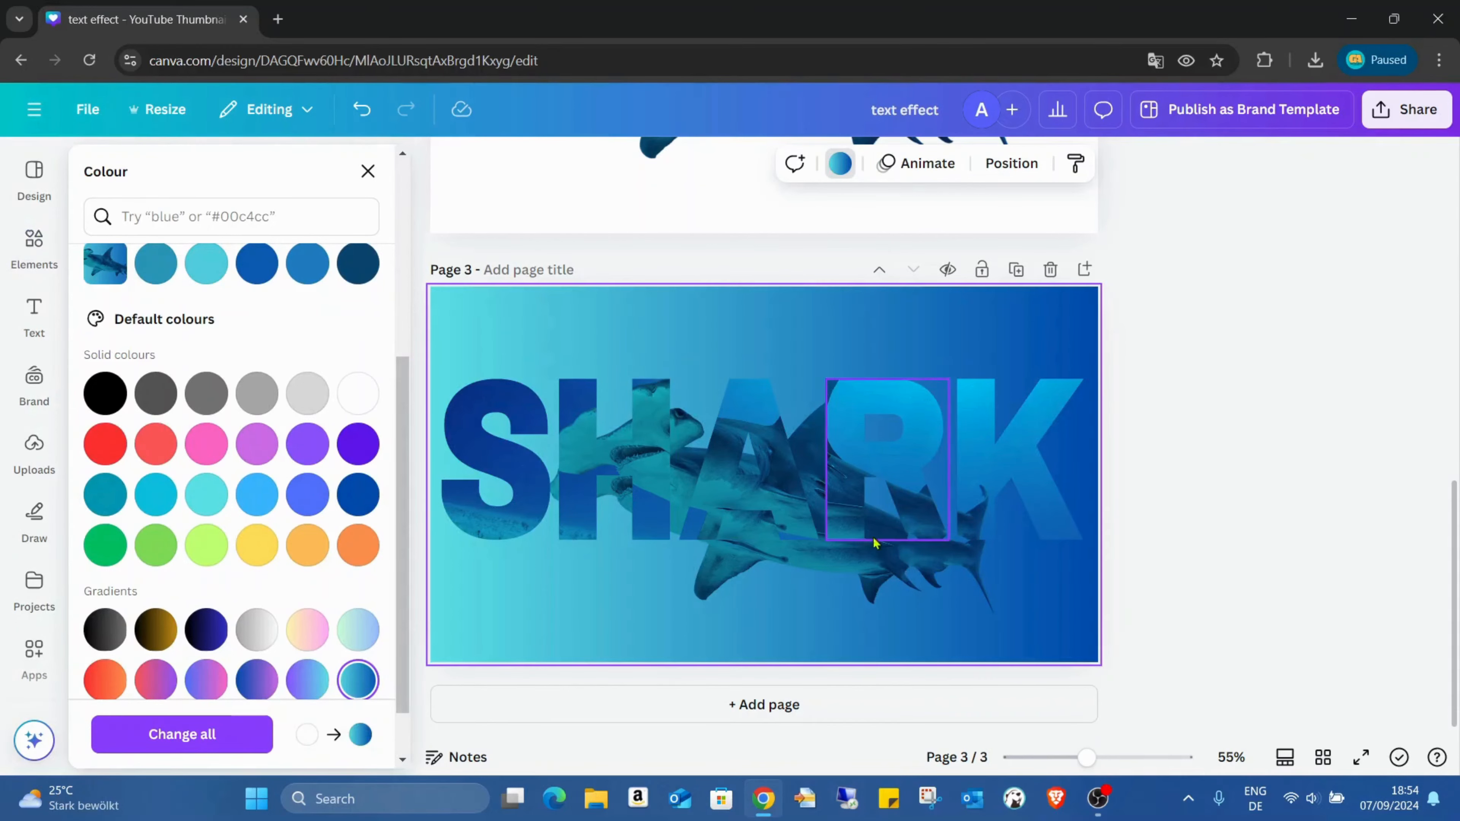
left_click(805, 348)
left_click_drag(805, 347, 805, 314)
left_click(1147, 349)
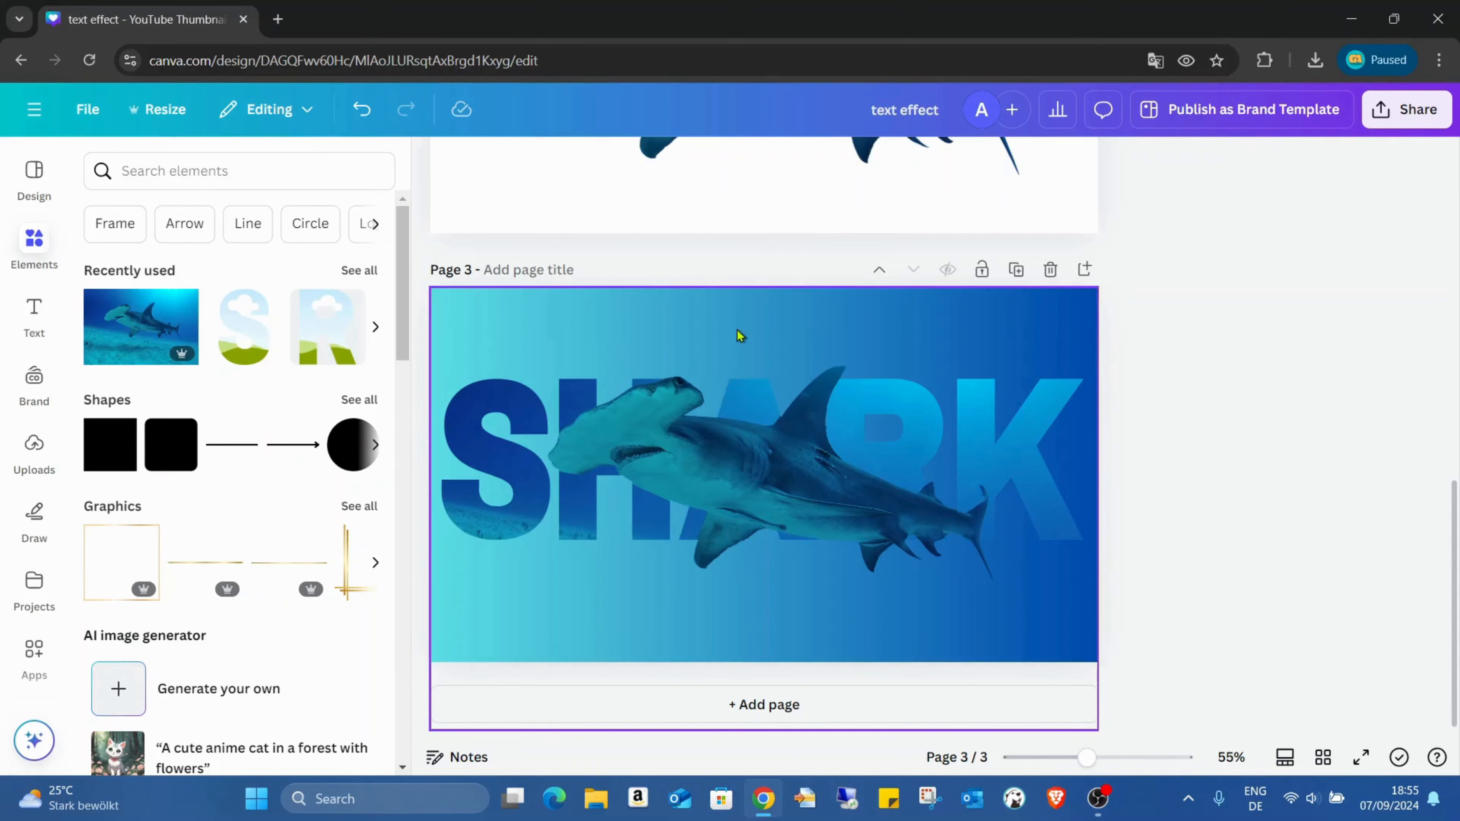
Give the S frame a solid white border with weight 4.
left_click(475, 422)
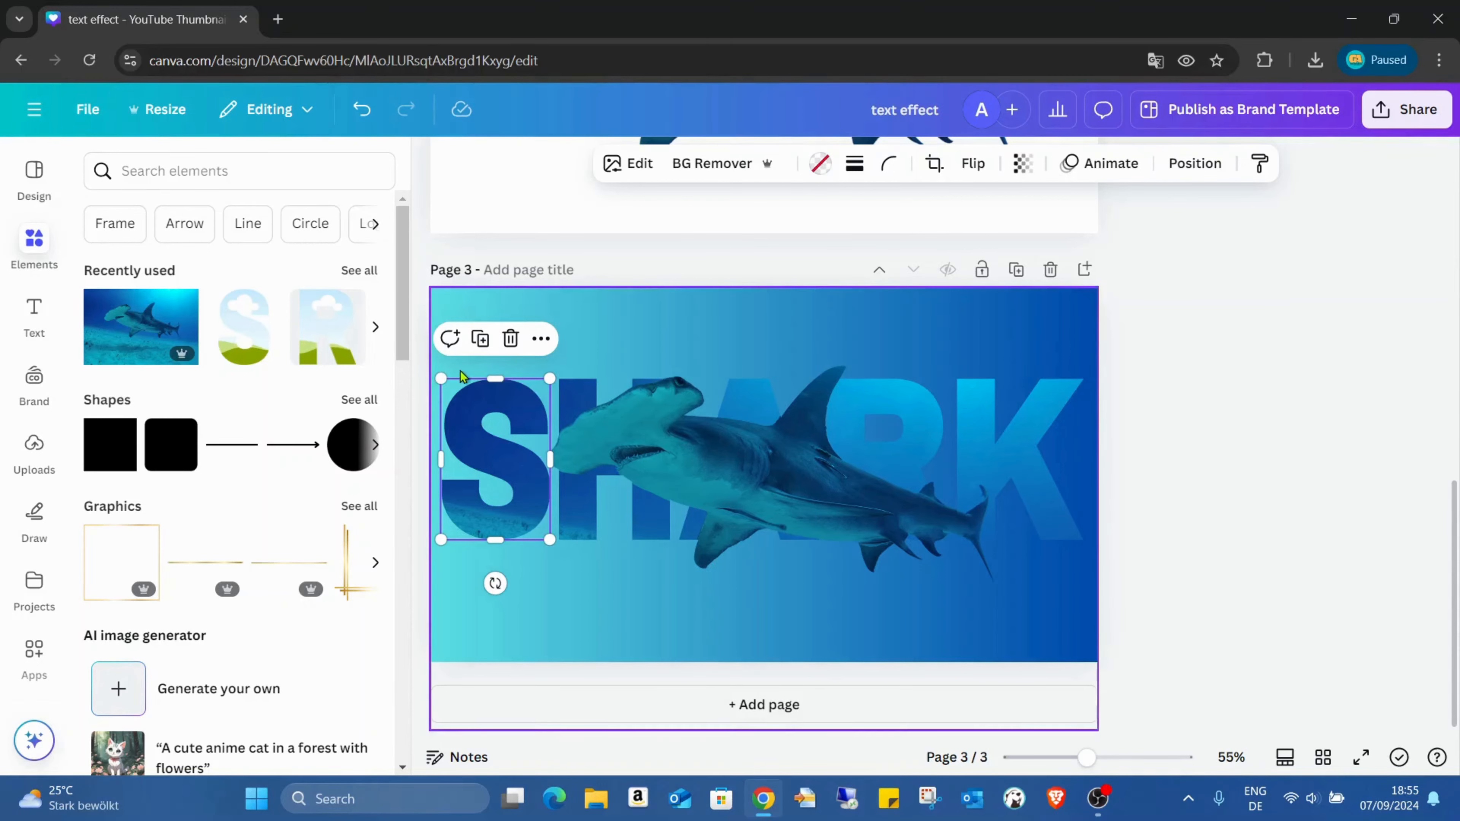
left_click(857, 166)
left_click(802, 232)
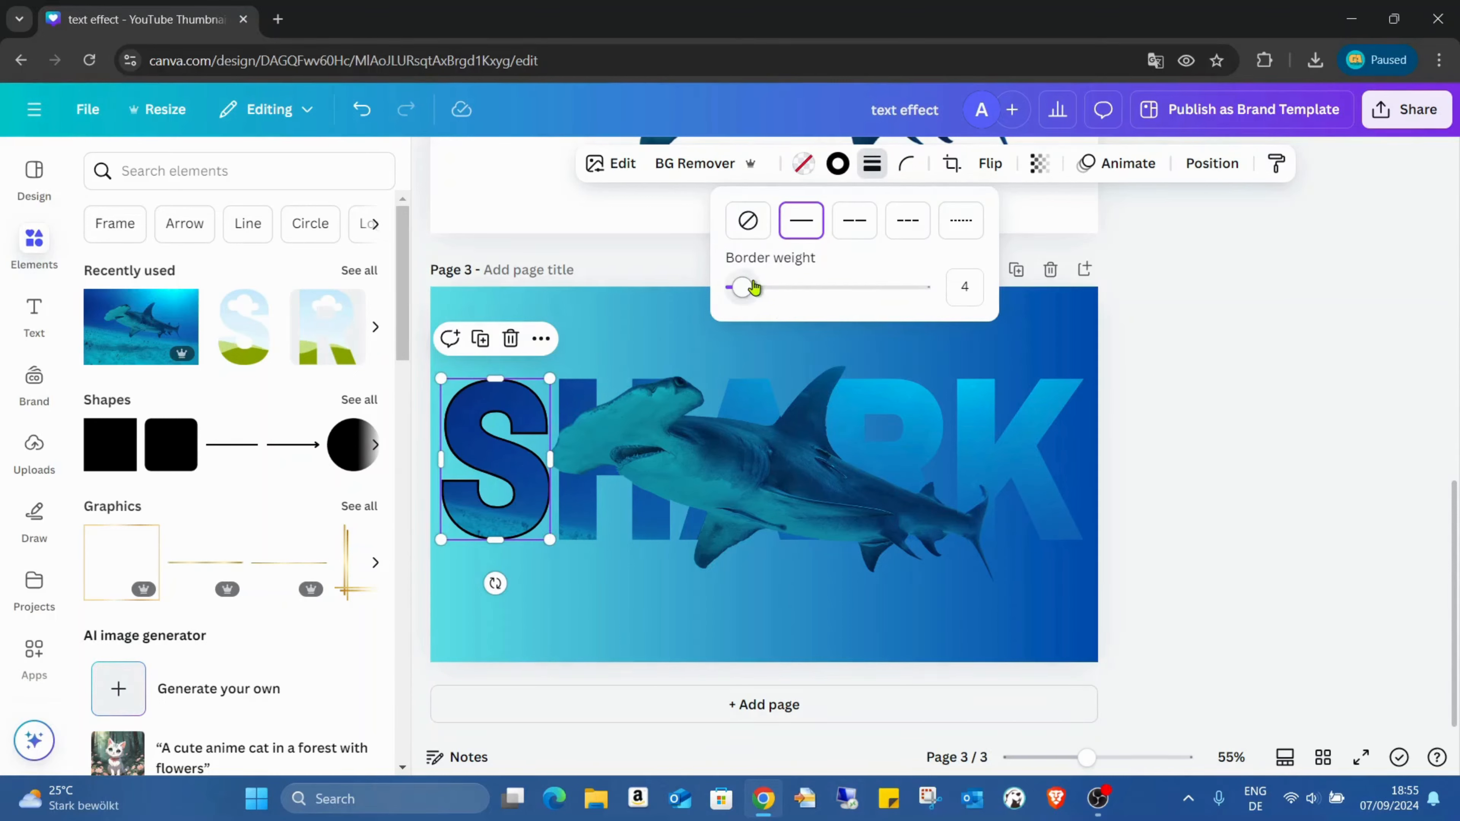
left_click(837, 165)
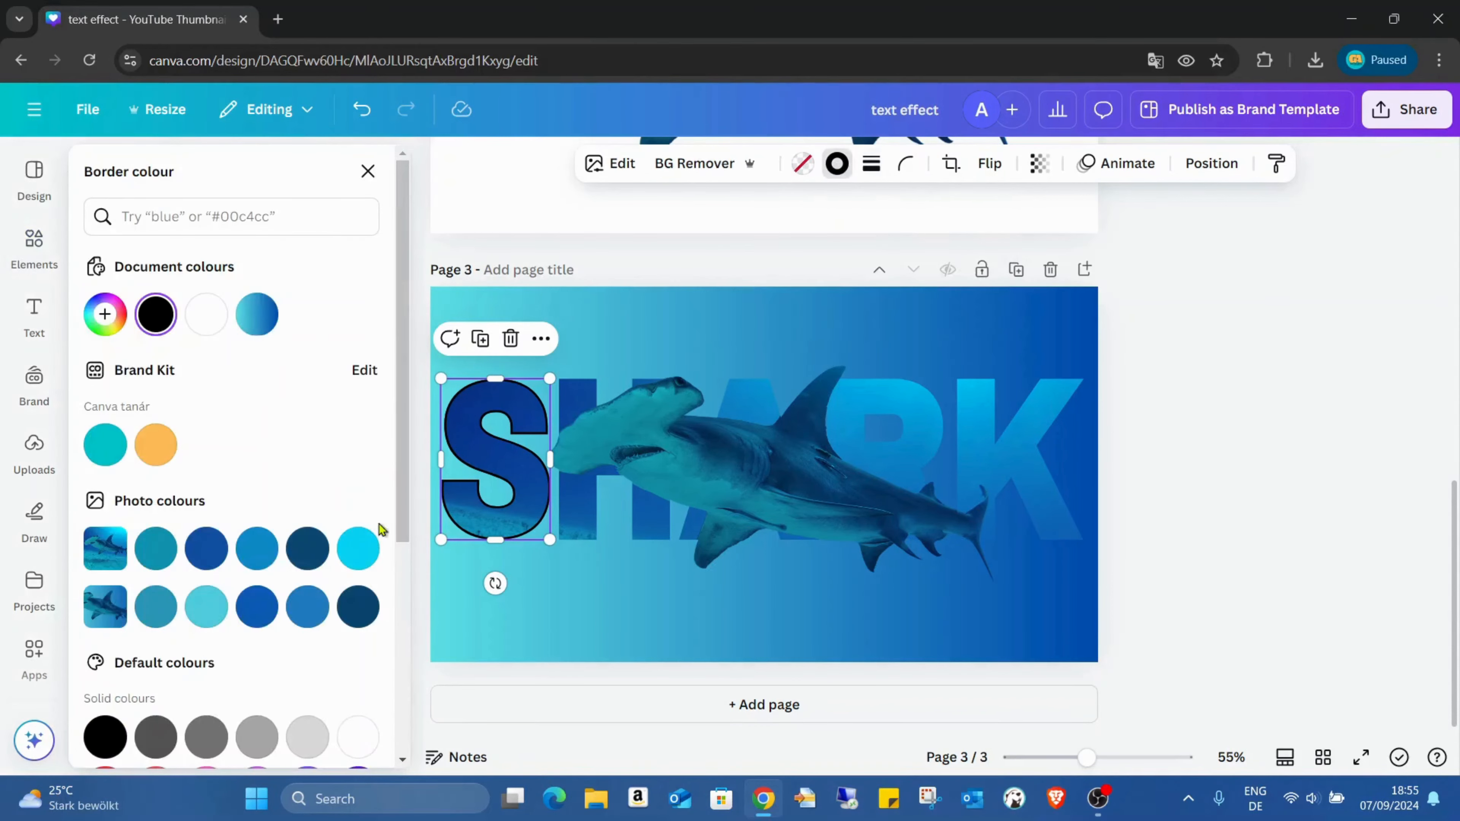
left_click(364, 734)
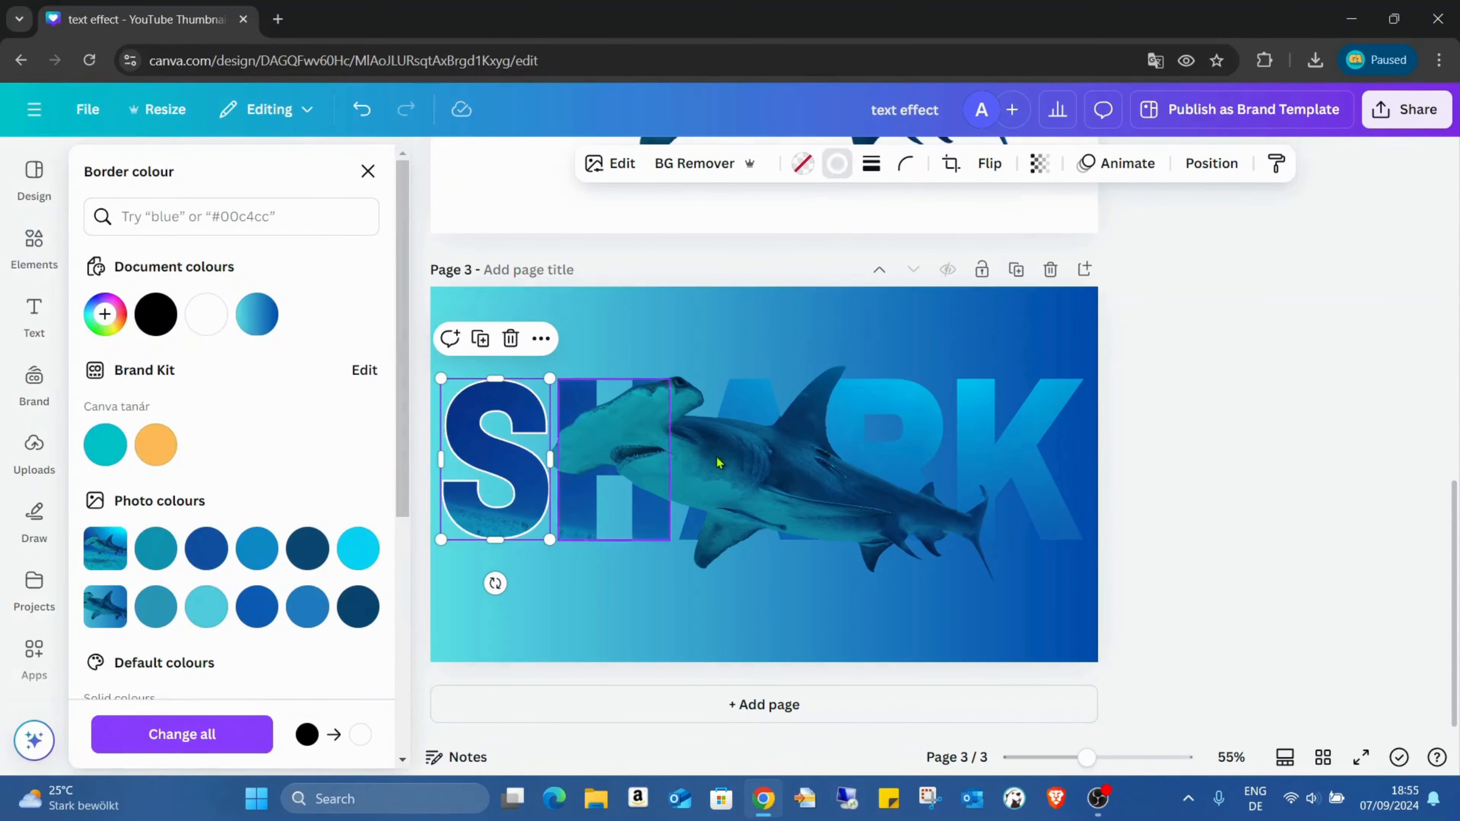
Copy the S frame's border style onto the H, A, R and K frames.
left_click(1274, 173)
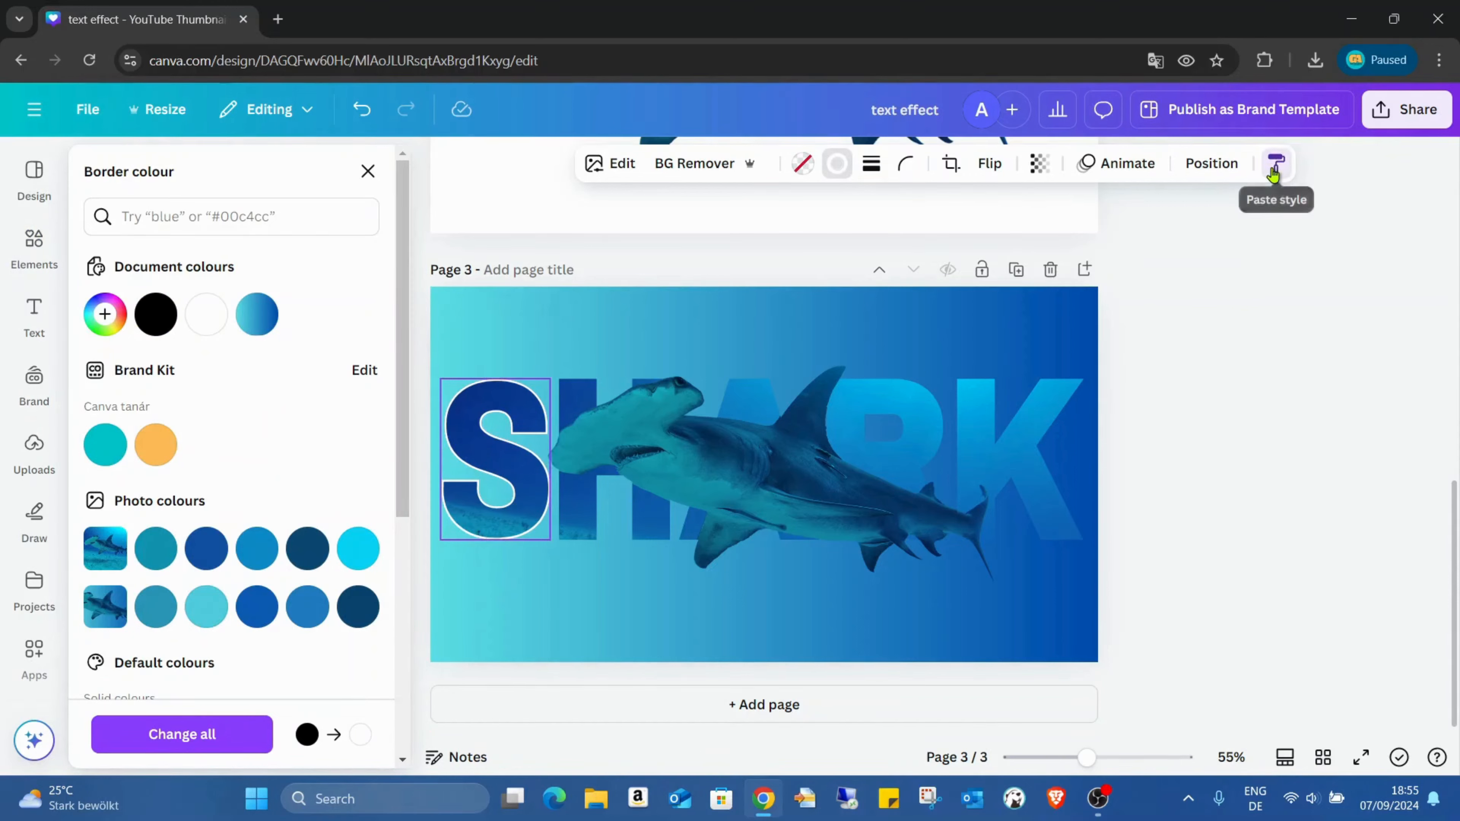
left_click(580, 419)
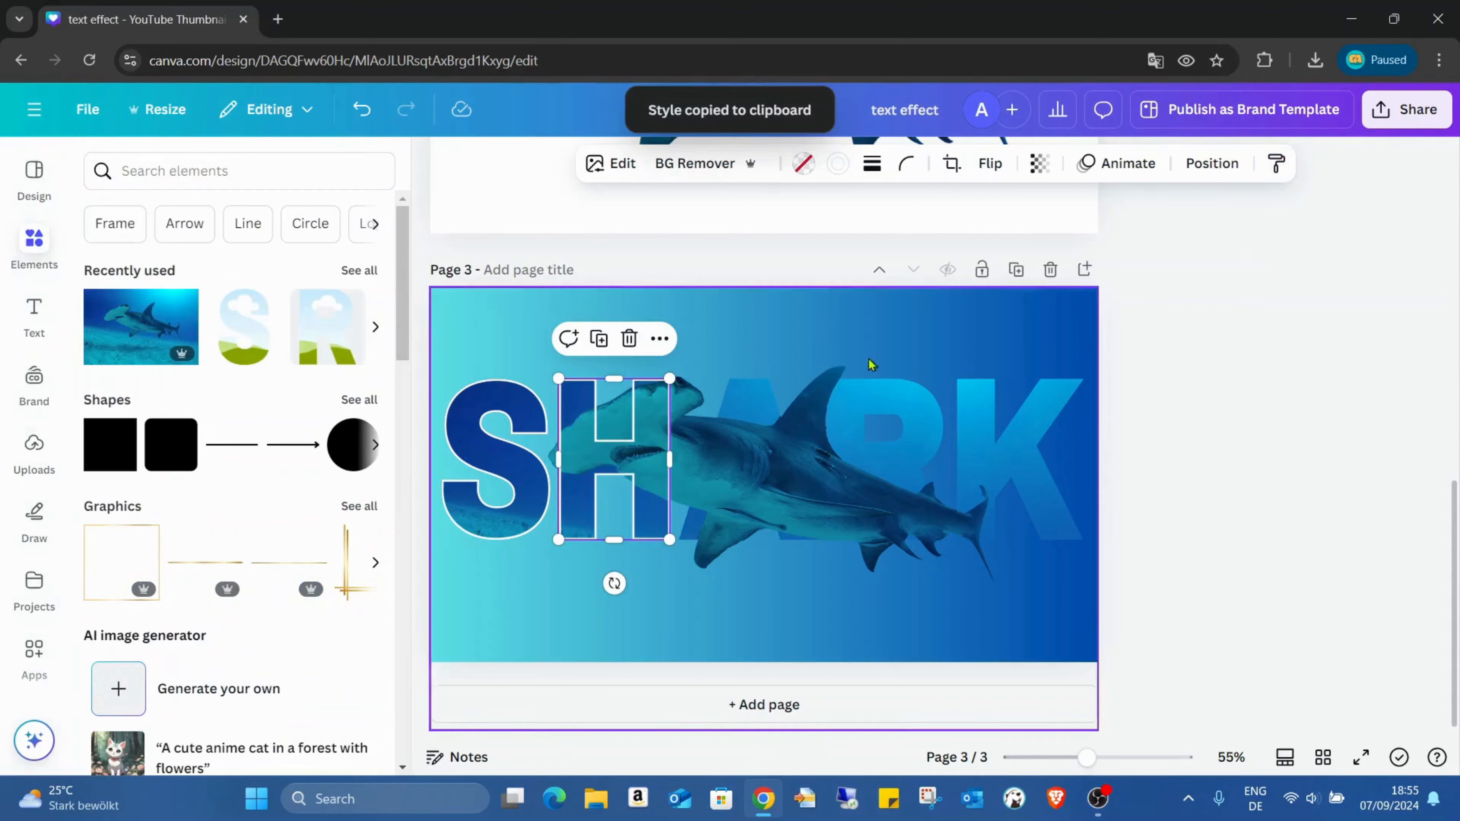
left_click(1276, 164)
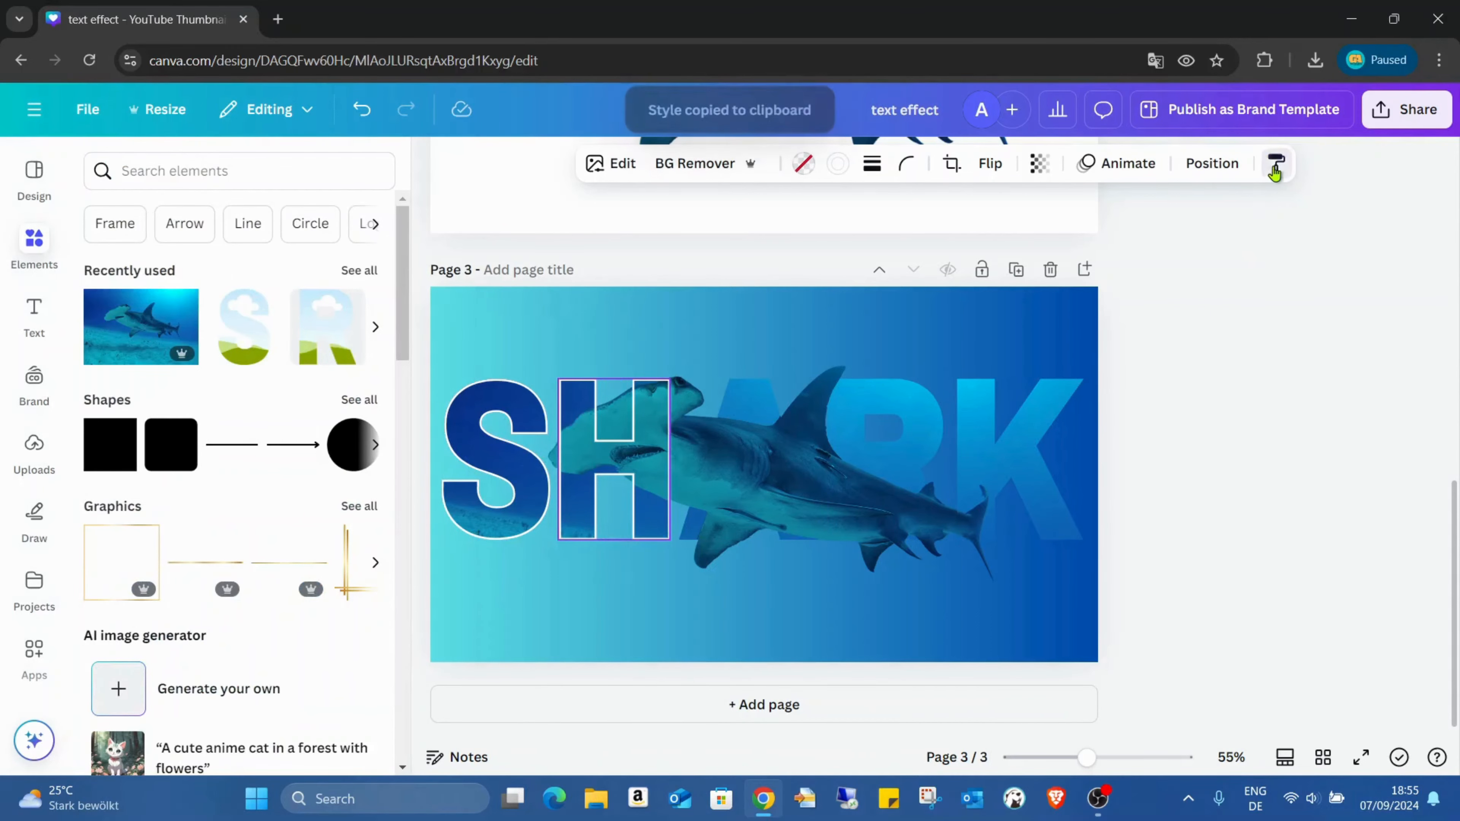
left_click(777, 437)
left_click(1276, 164)
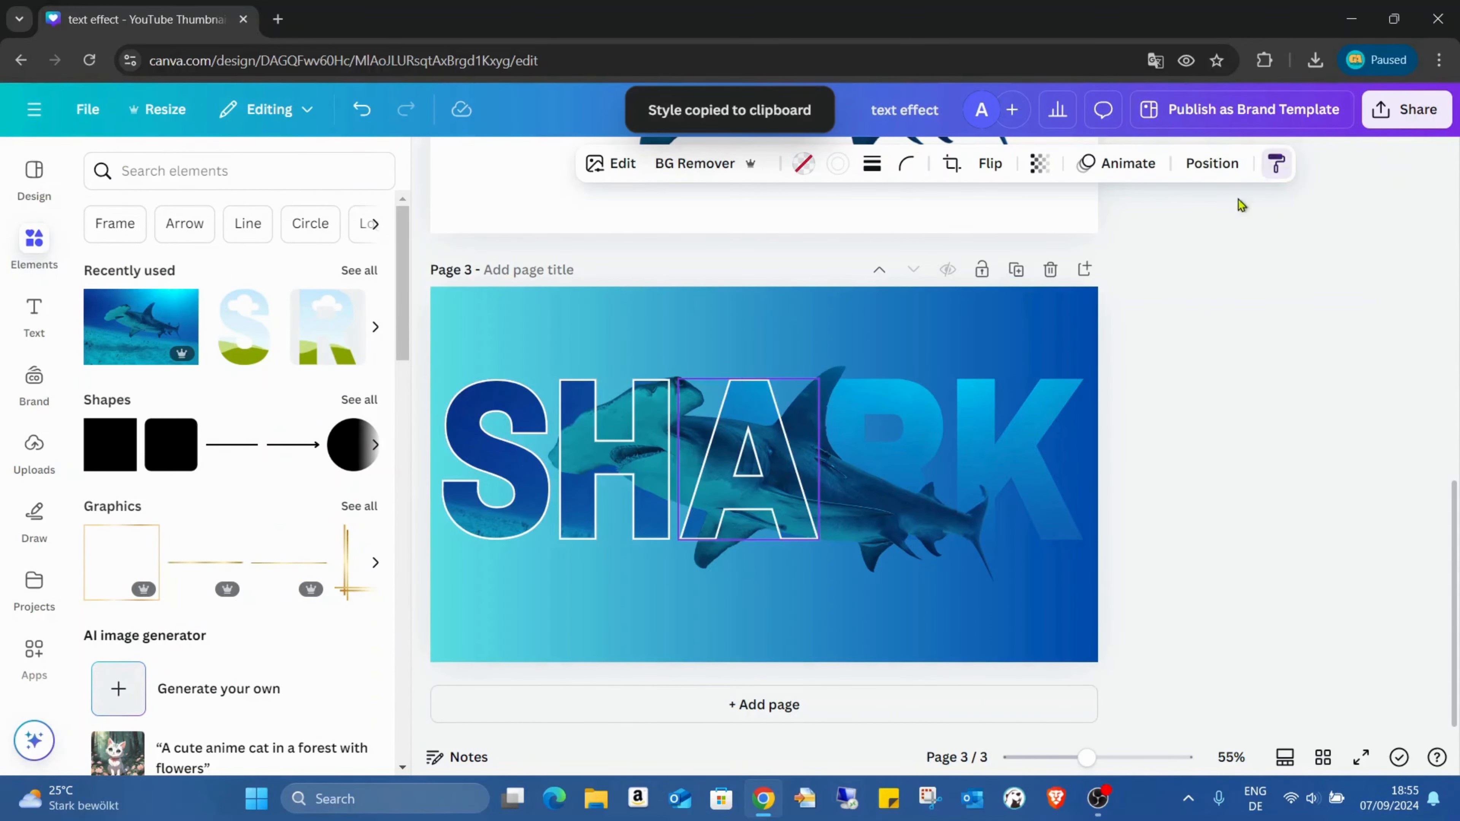
left_click(874, 417)
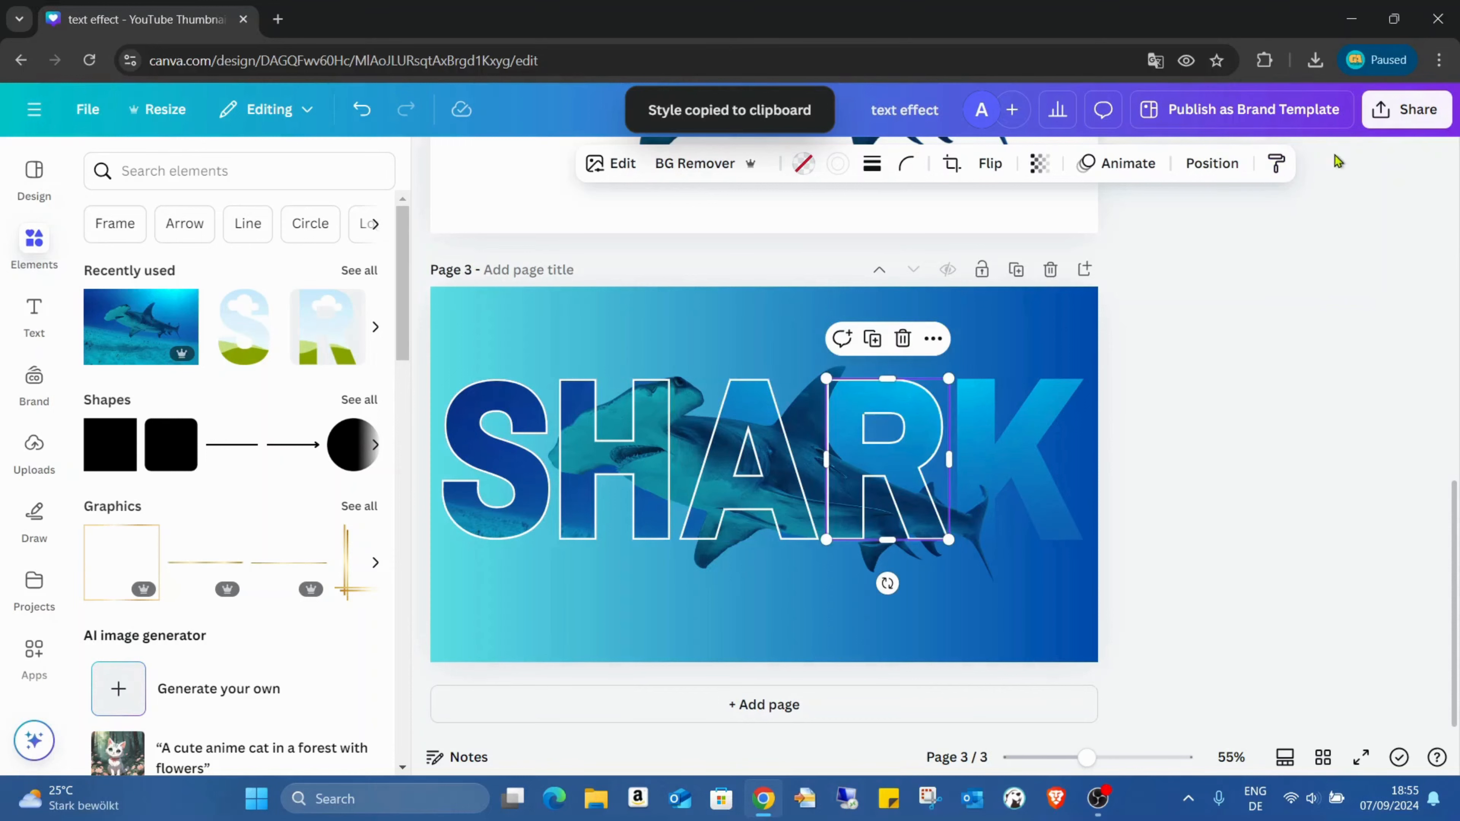
left_click(1269, 183)
left_click(996, 455)
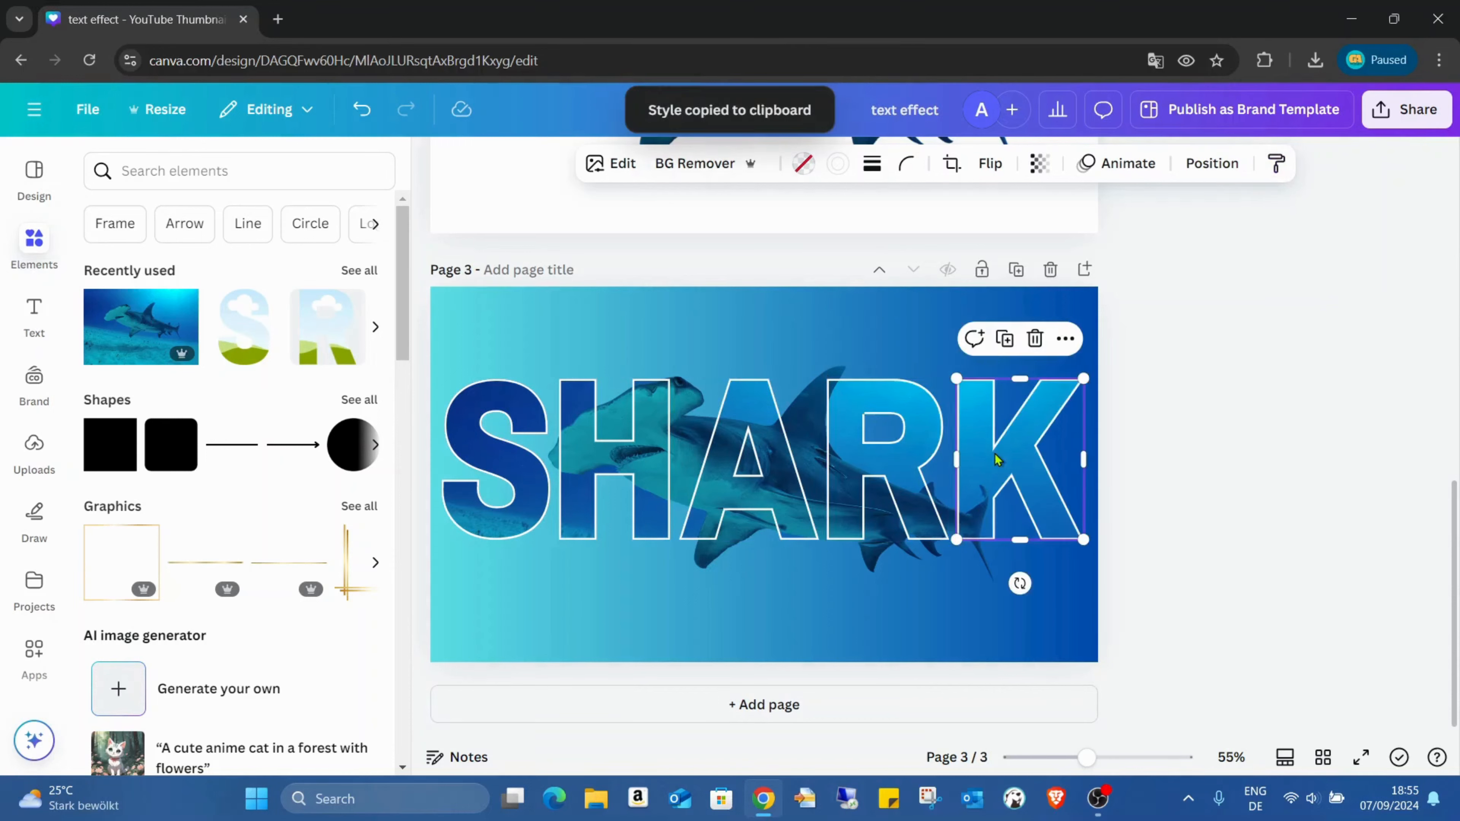
Deselect the letters and present page 3 in full screen.
left_click(1284, 325)
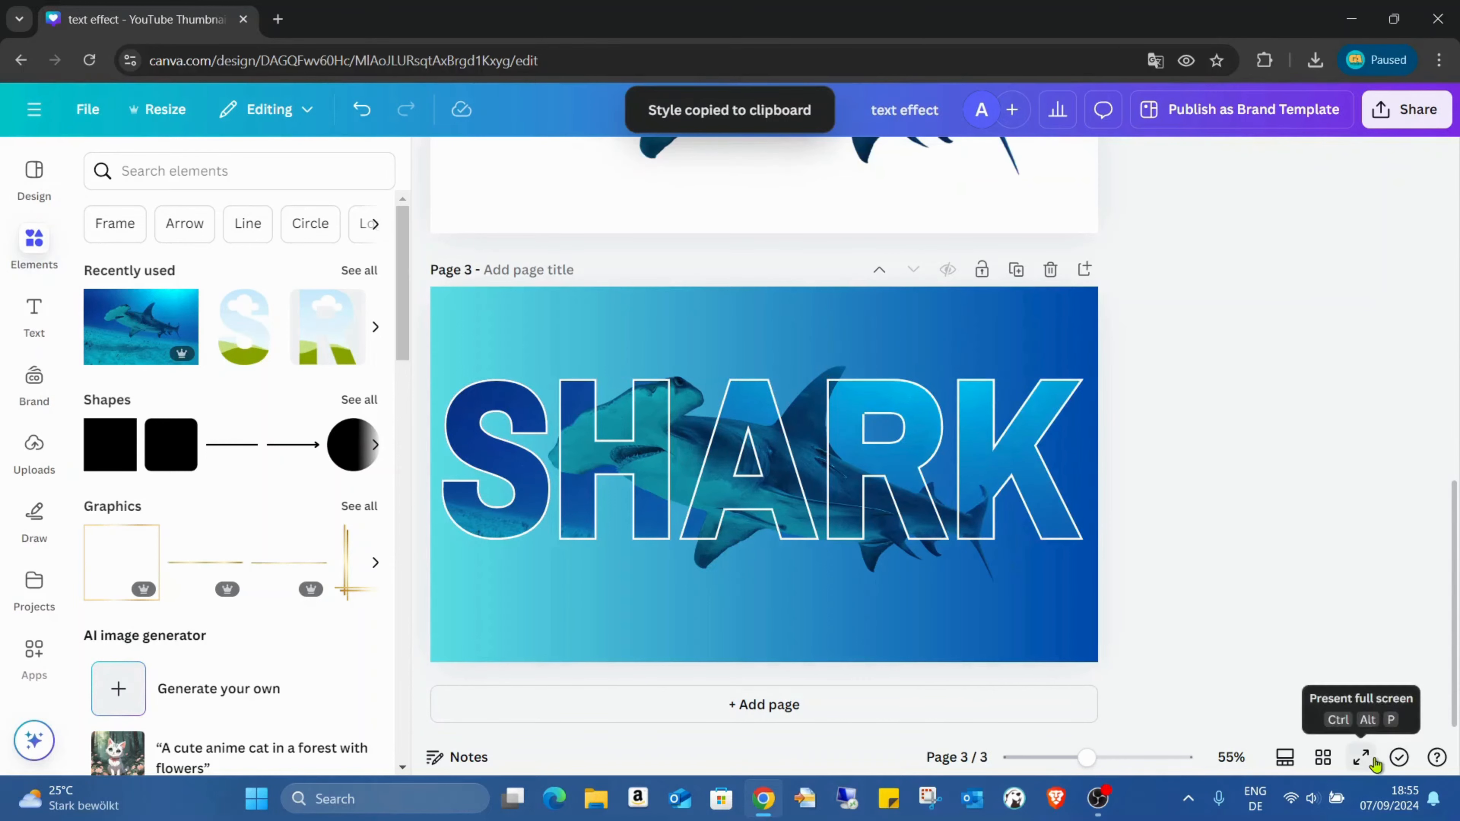
left_click(1362, 758)
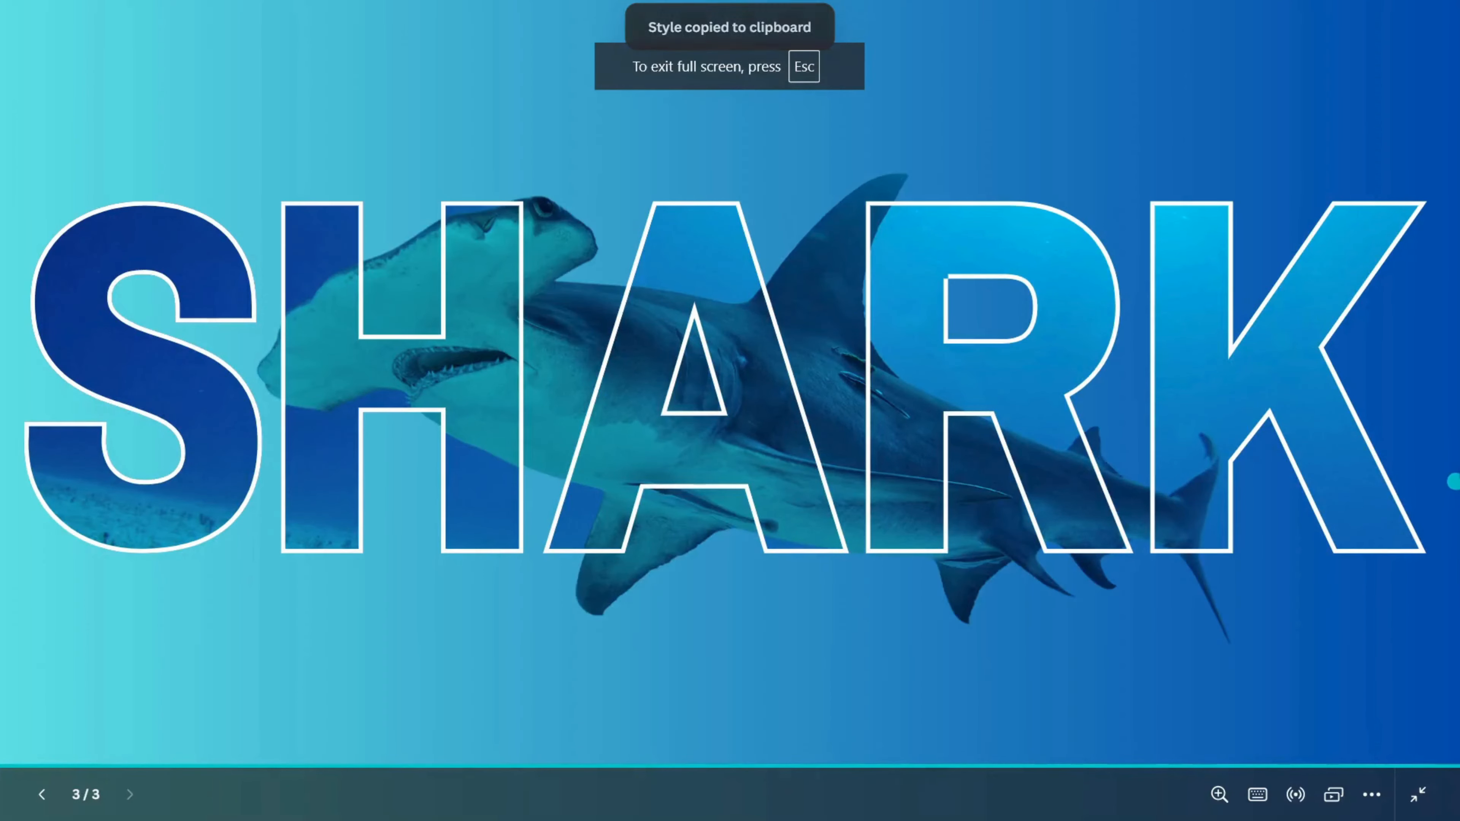